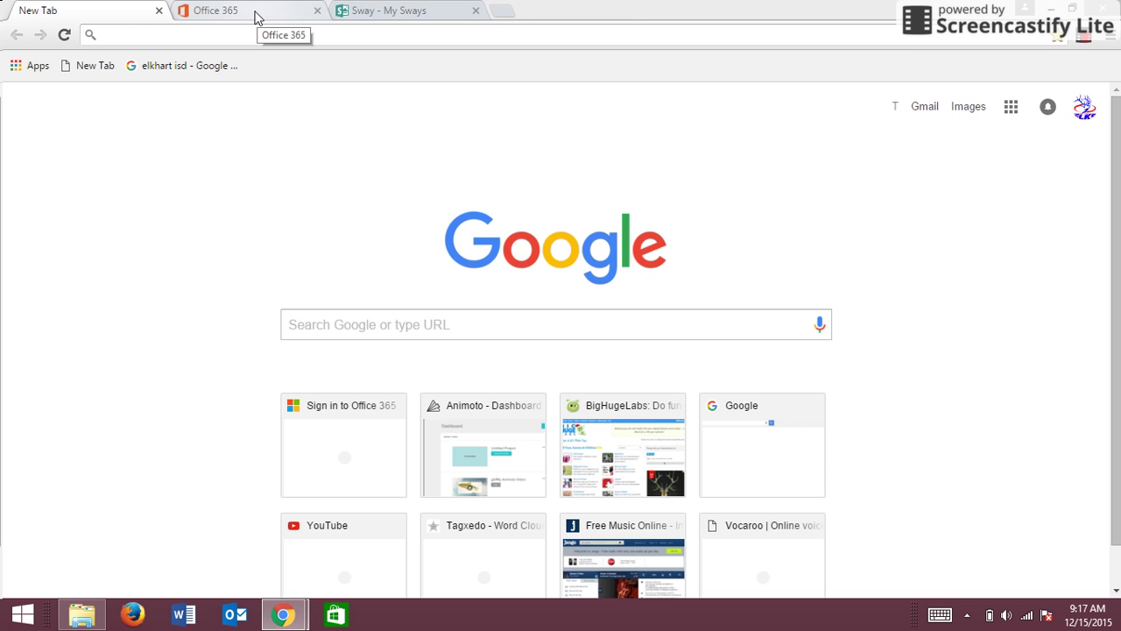
Go from the Office 365 portal to the Sway My Sways gallery
left_click(259, 14)
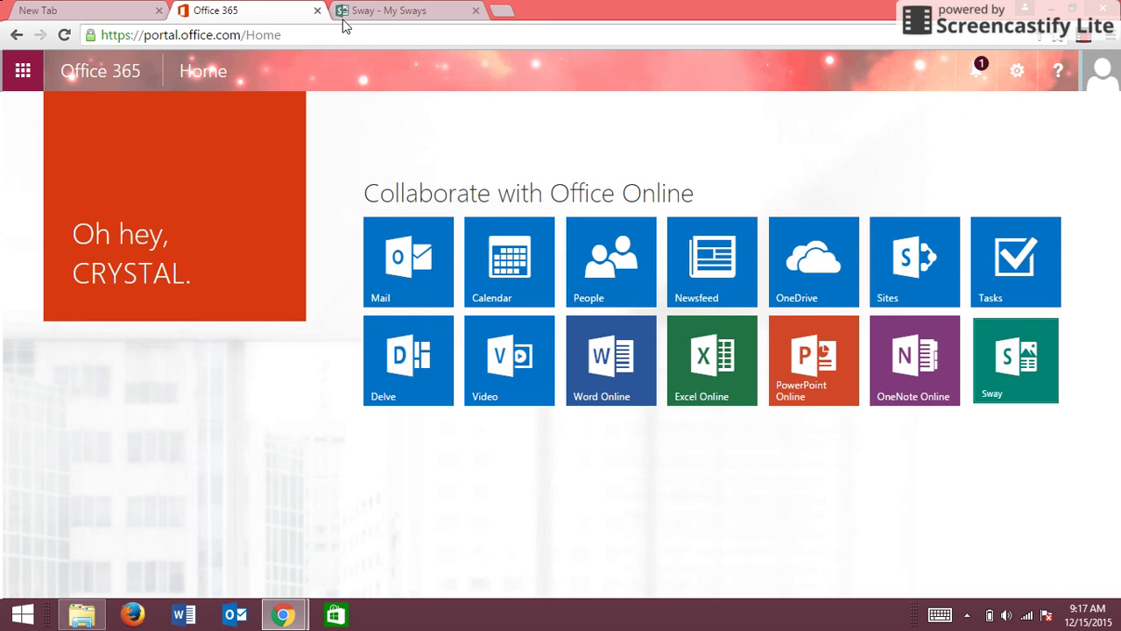
left_click(369, 14)
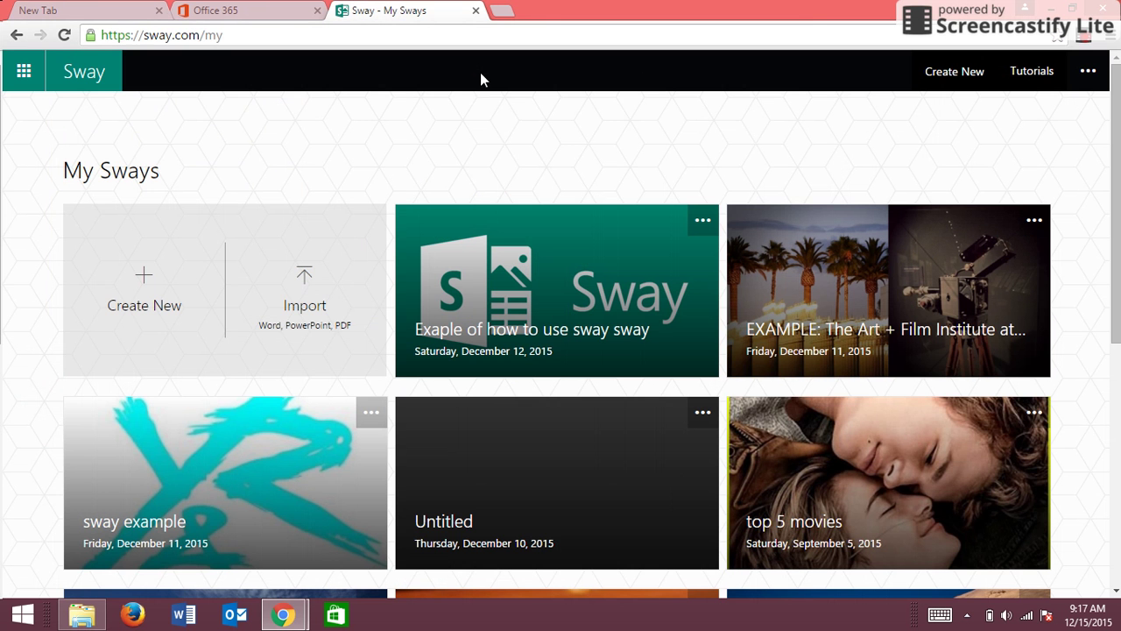
Open 'Exaple of how to use sway sway', scroll through its cards, and enlarge the title slide preview
left_click(486, 283)
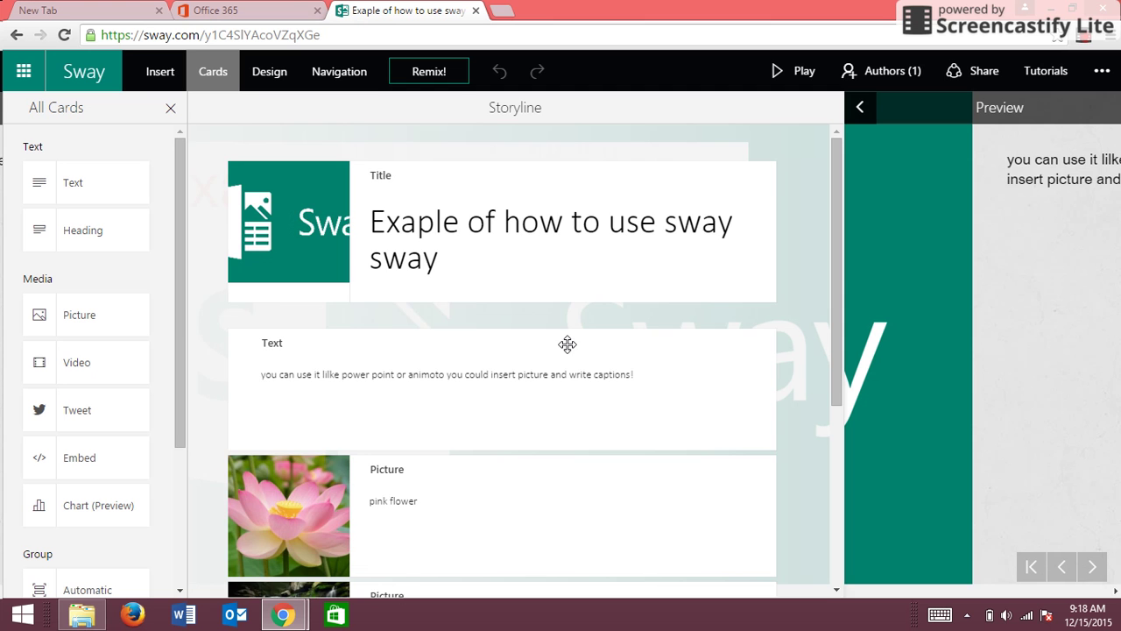
scroll(615, 354, "down", 4)
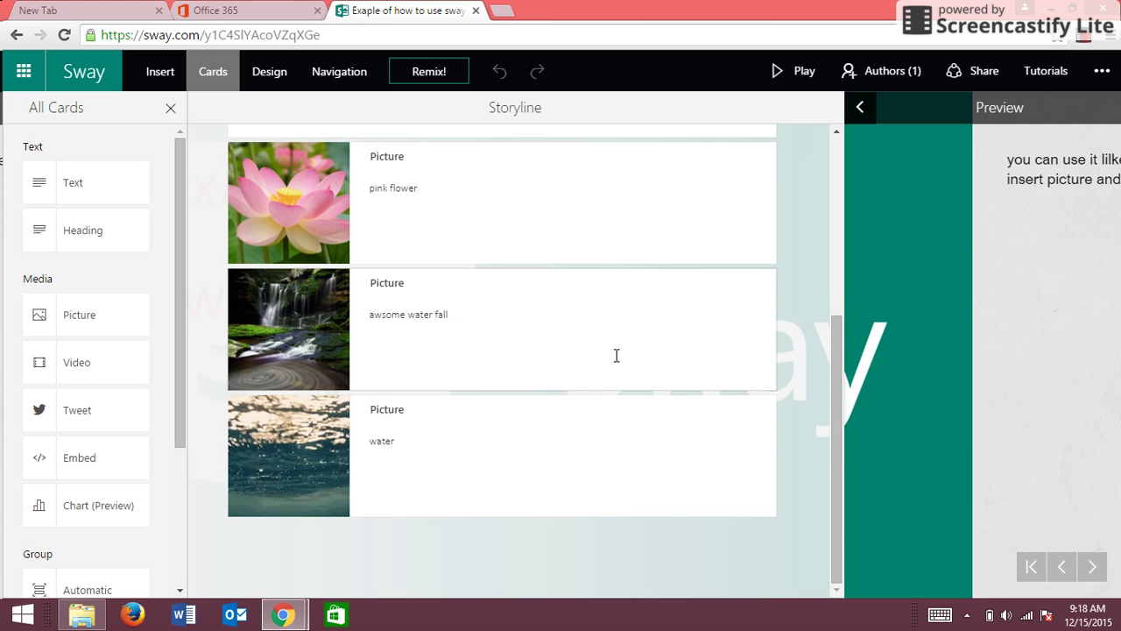
scroll(617, 355, "up", 5)
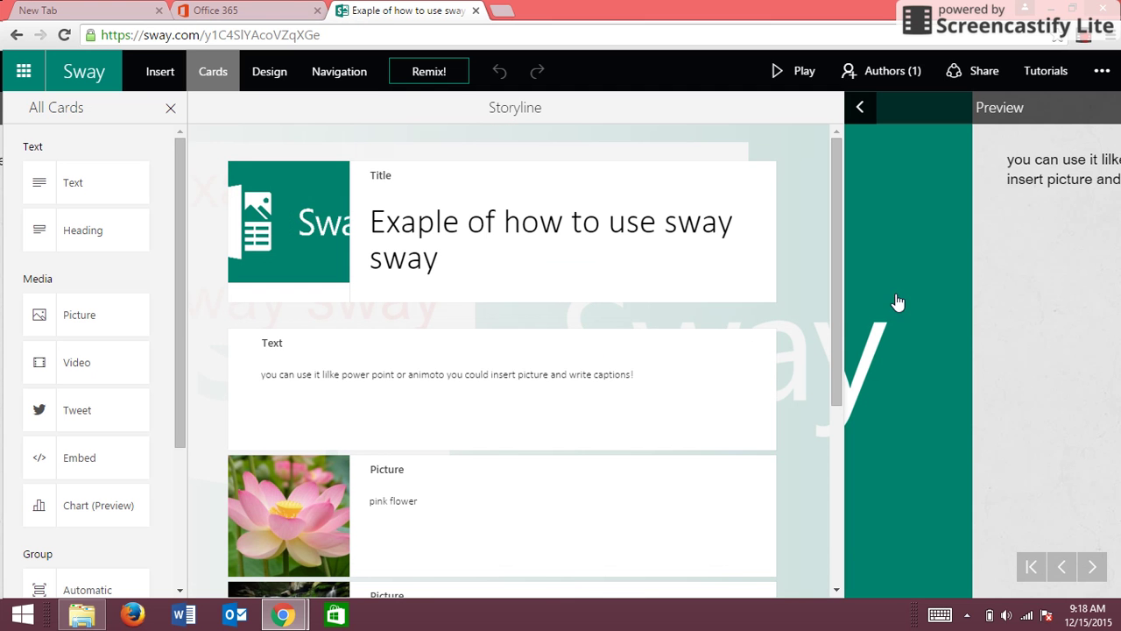
scroll(425, 297, "down", 3)
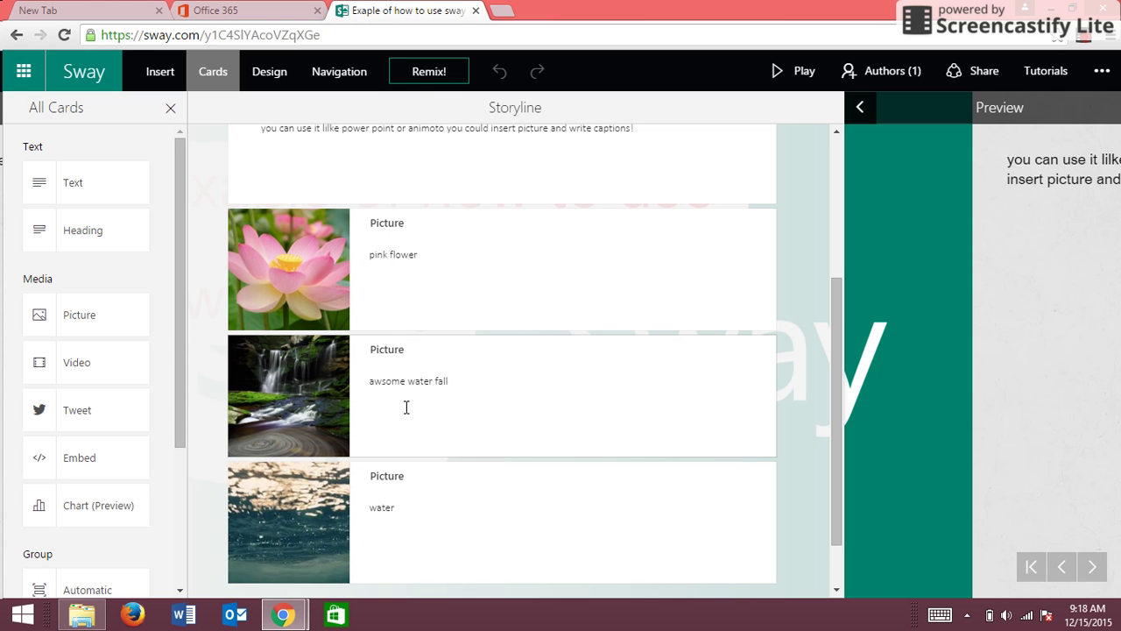
scroll(441, 476, "up", 5)
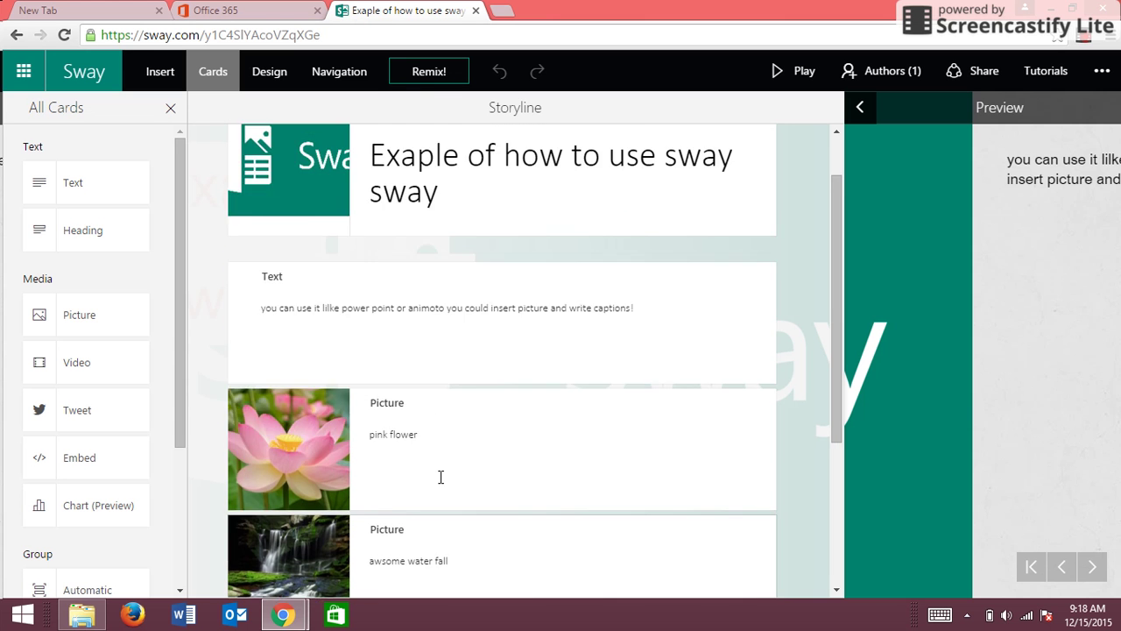
left_click(980, 428)
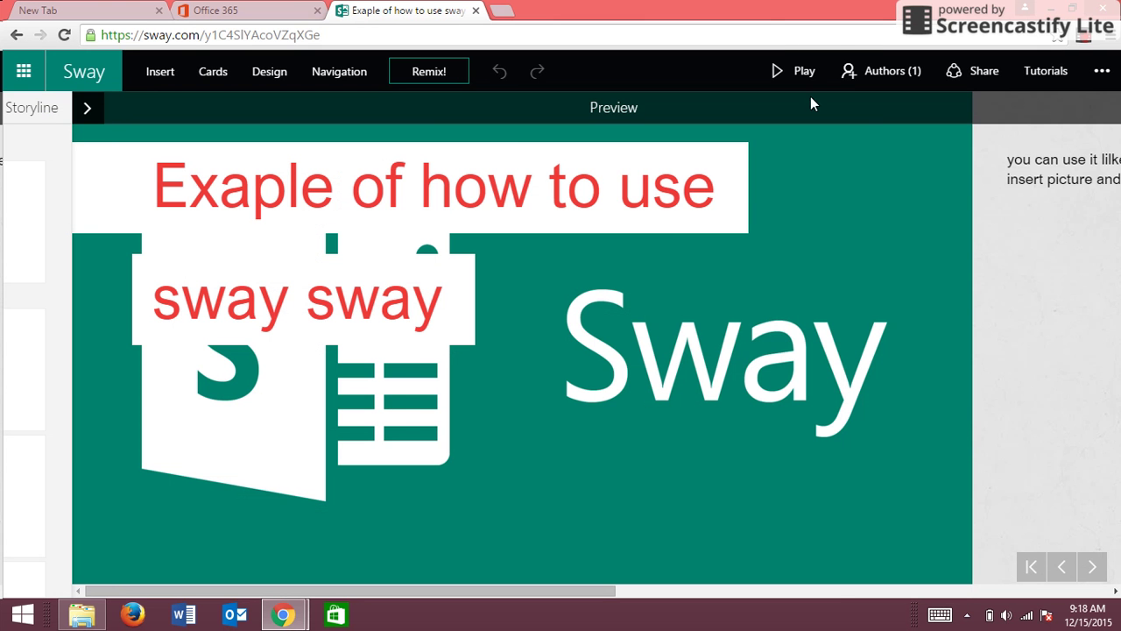
left_click(756, 96)
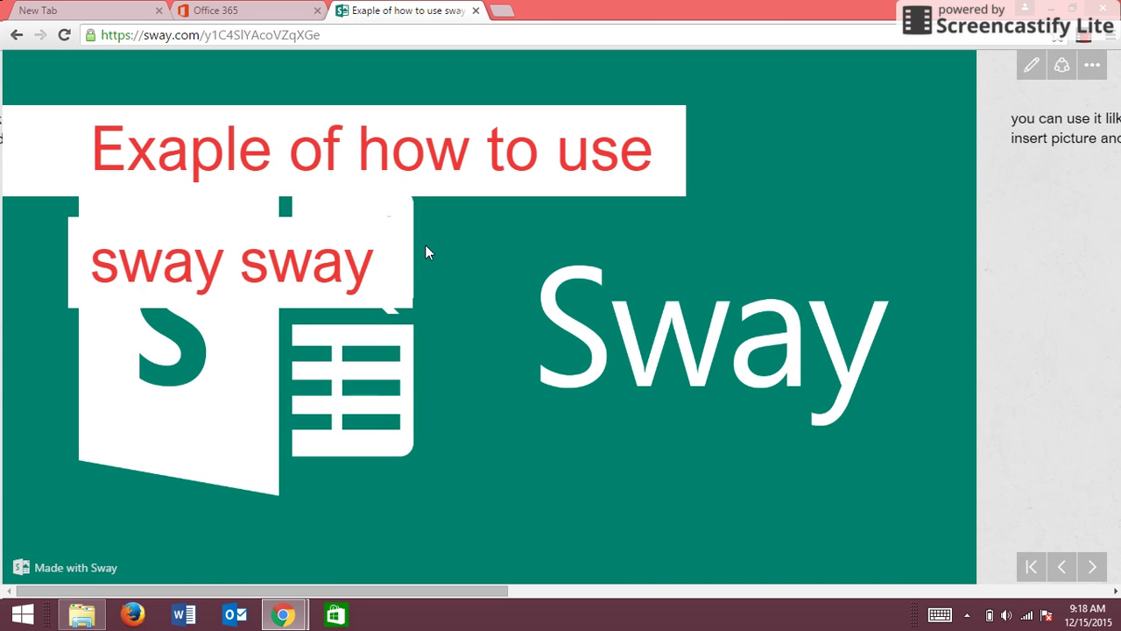
left_click(1090, 568)
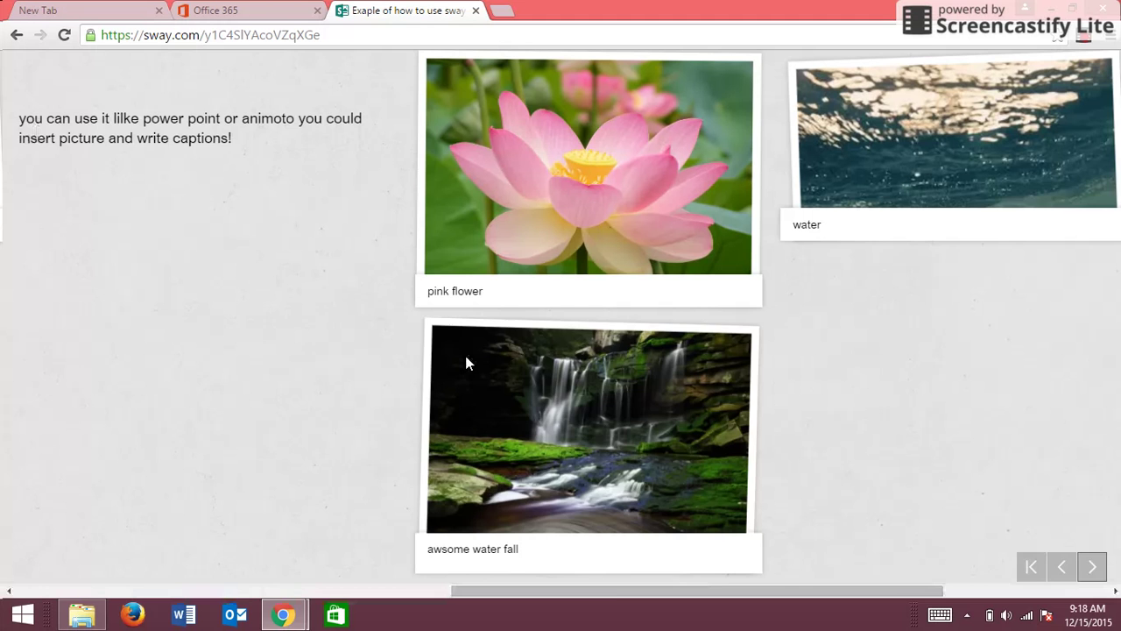
scroll(465, 356, "down", 3)
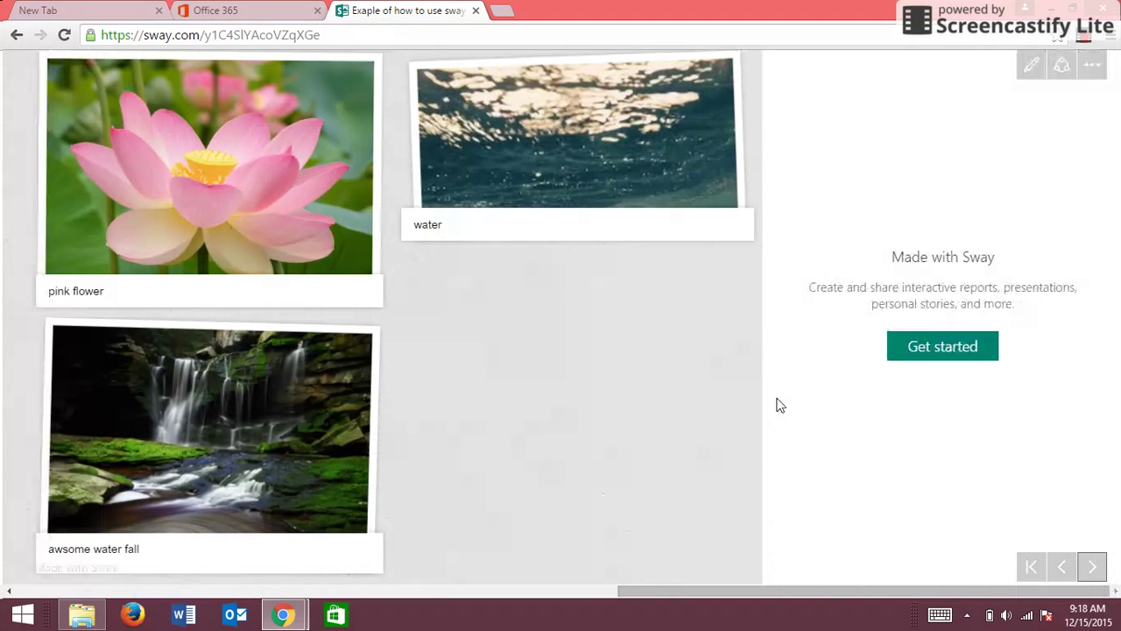
left_click(17, 35)
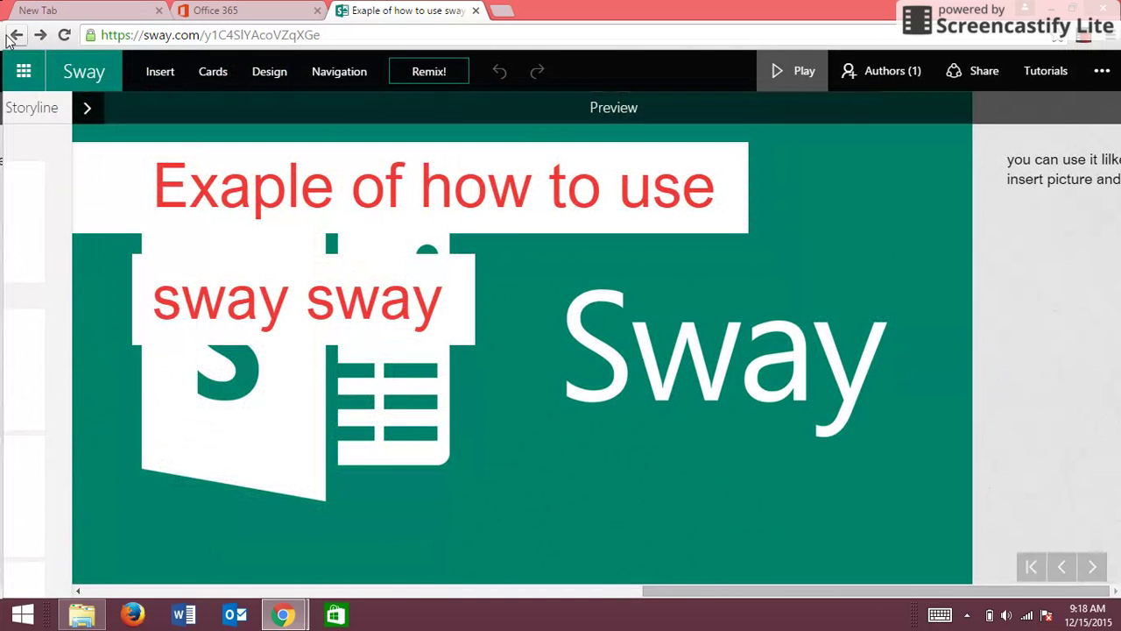
left_click(70, 82)
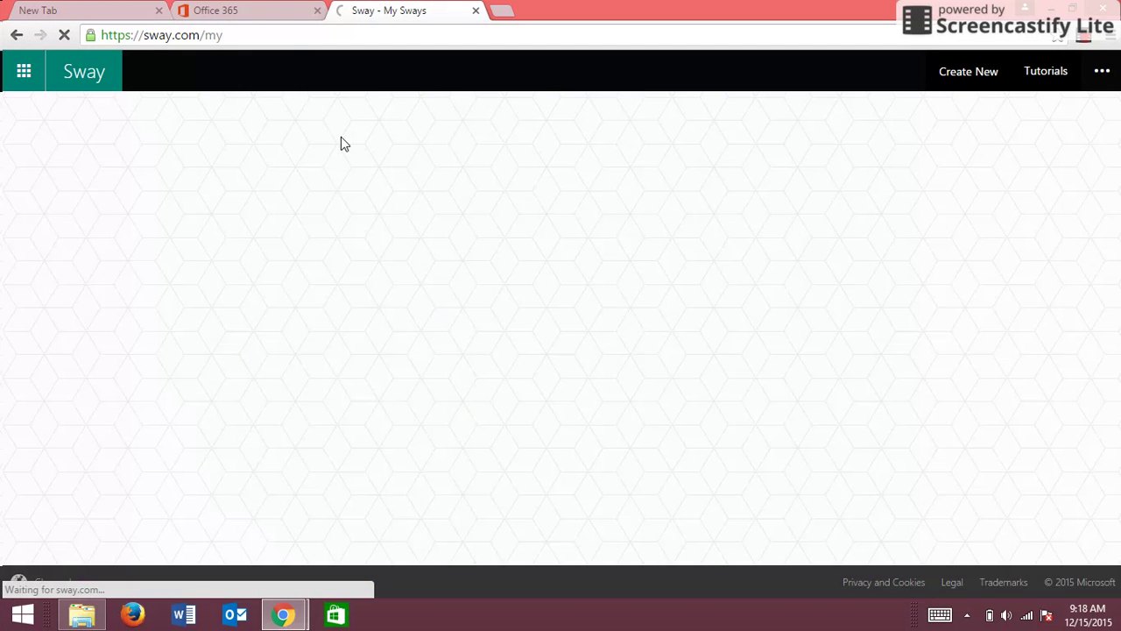
Dismiss the stray page menu and create a new blank sway
key("shift+F10")
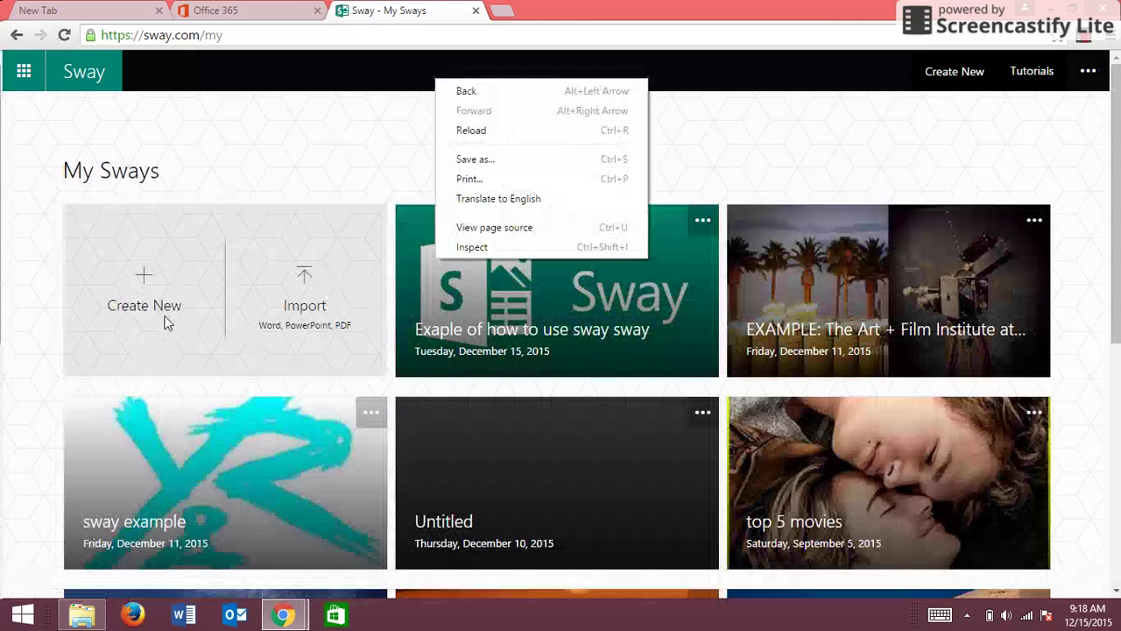
left_click(390, 181)
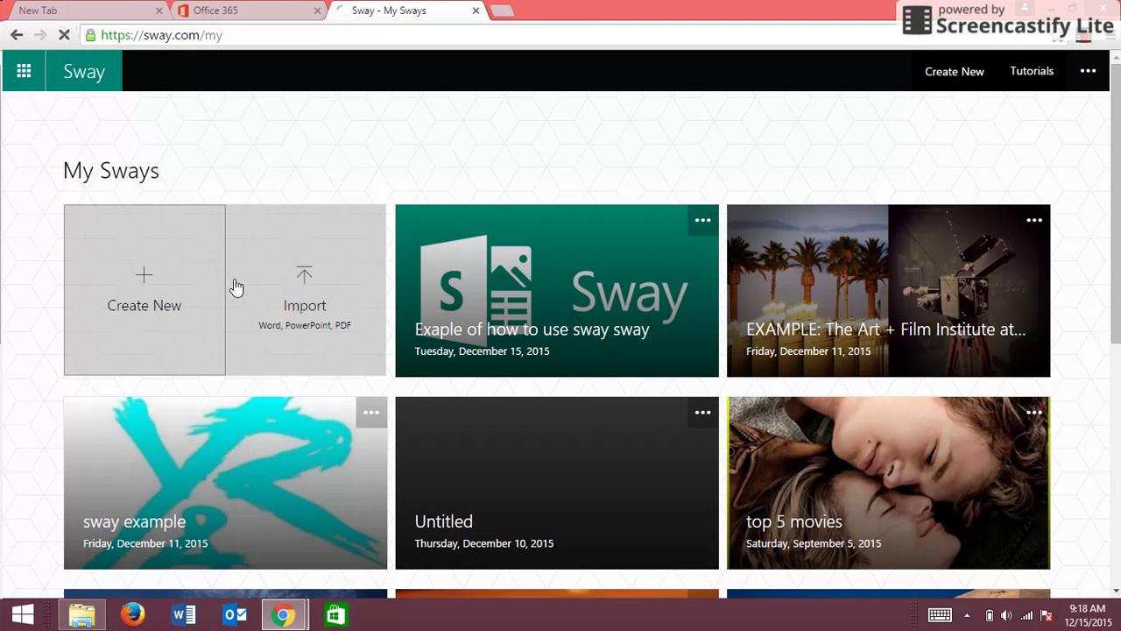
left_click(164, 319)
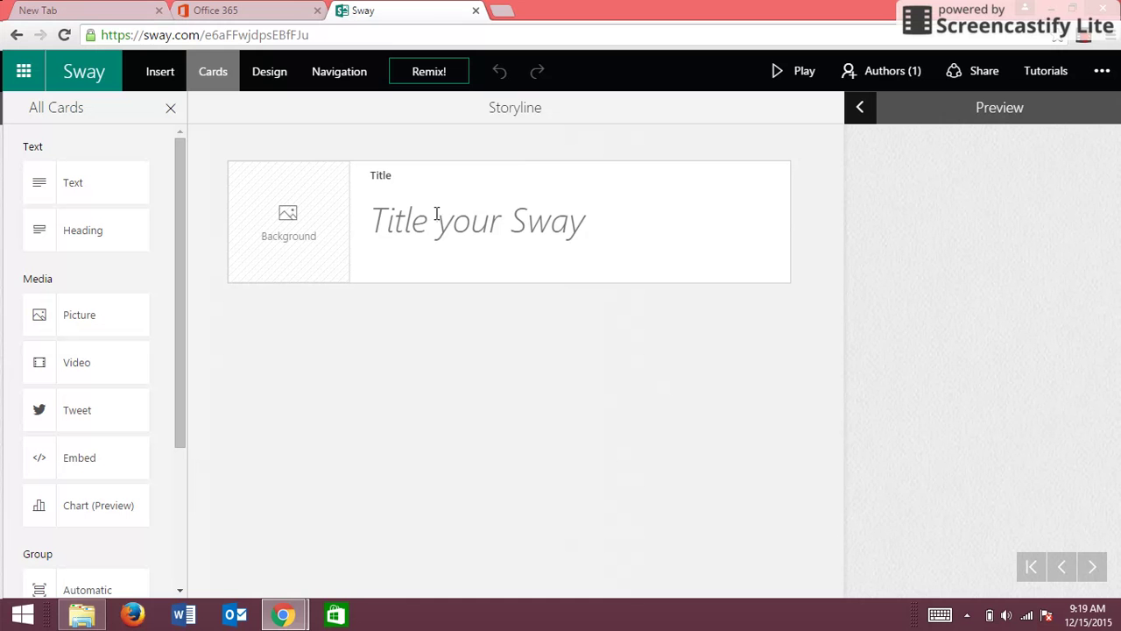
Enter 'Puppy' as the new sway's title, correcting typos, and return to the Sway editor
left_click(376, 227)
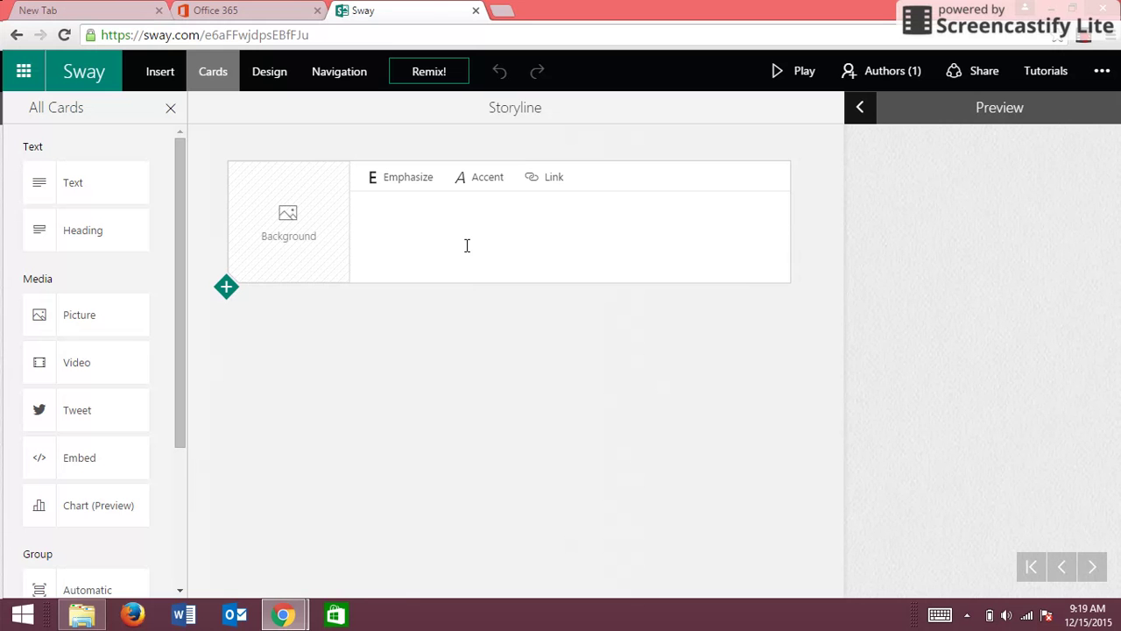
type("Pupp")
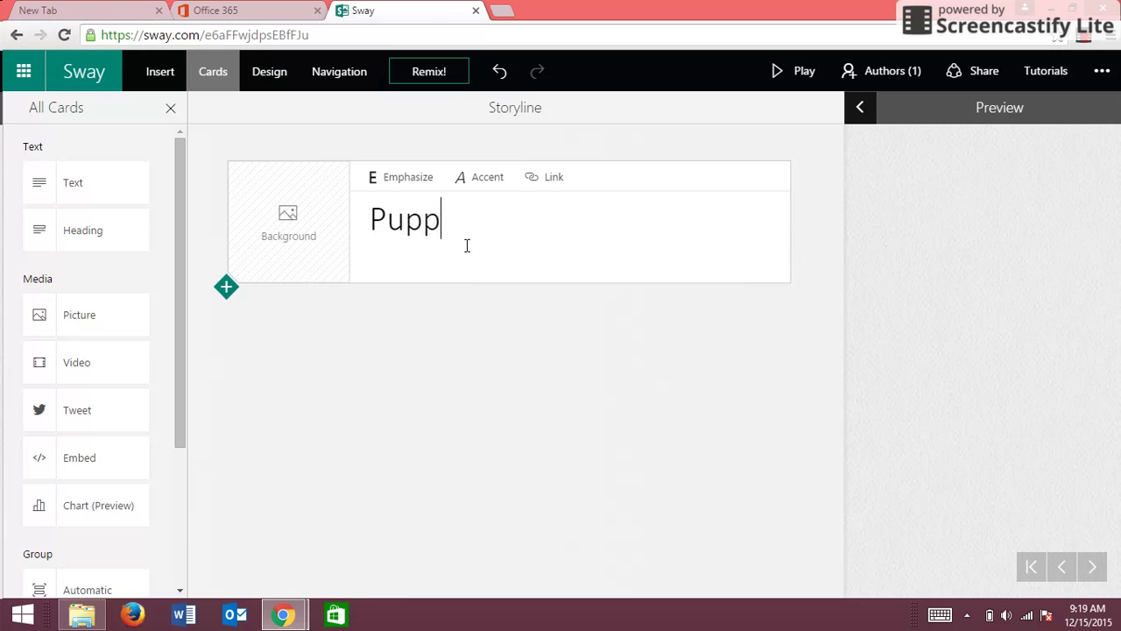
type("ys")
key("BackSpace")
key("BackSpace")
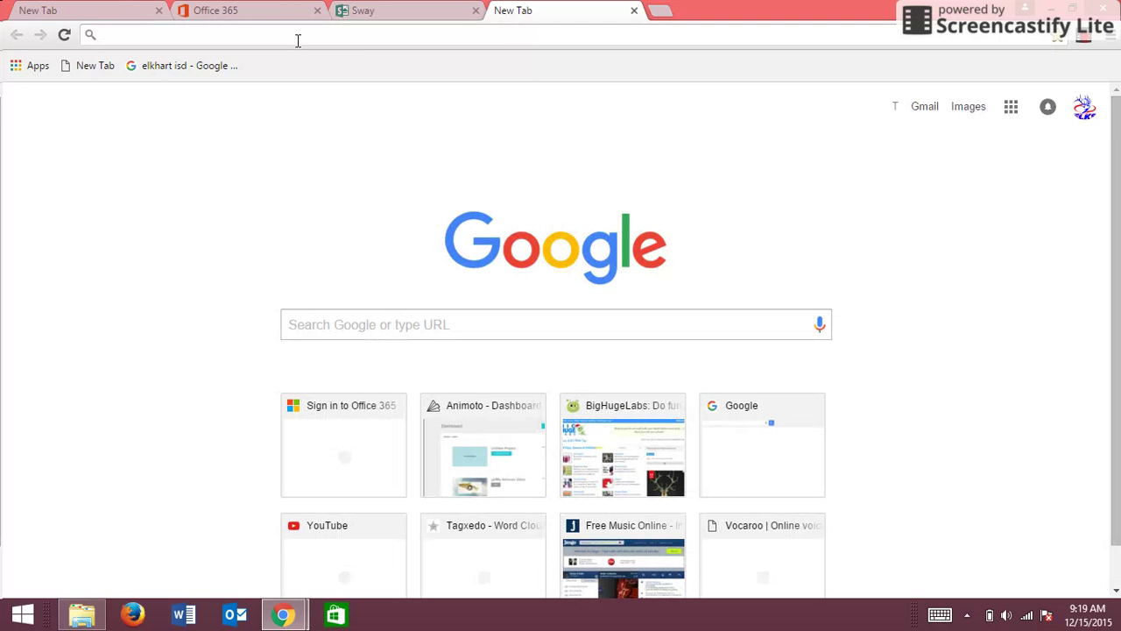
left_click(359, 10)
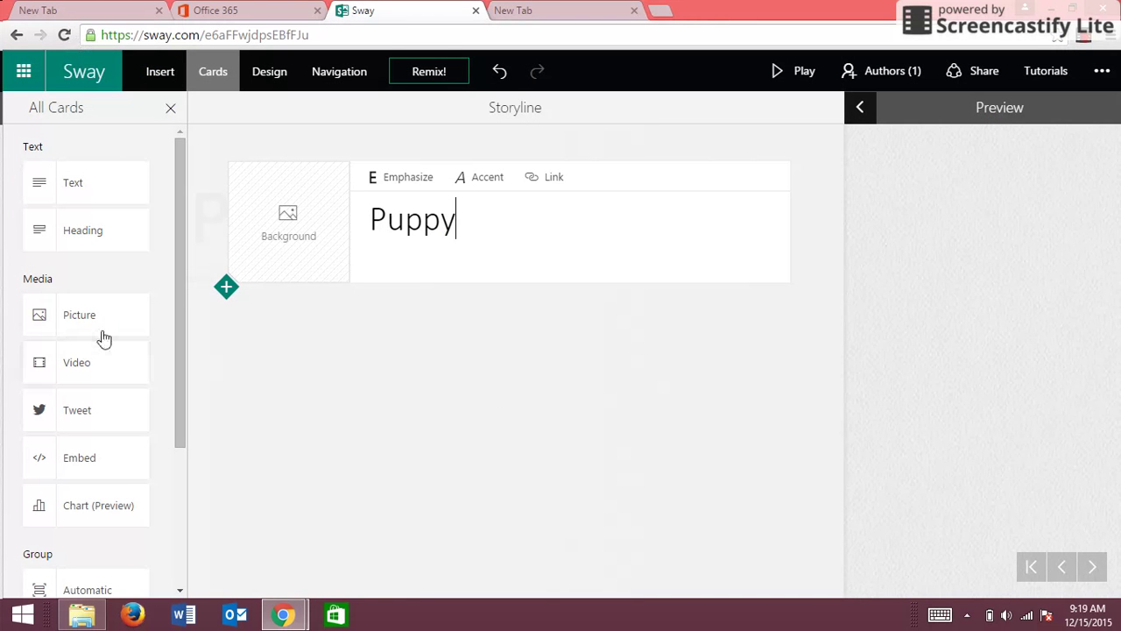
Pick a background picture for the Puppy title card, then cancel the file upload dialog
left_click(299, 226)
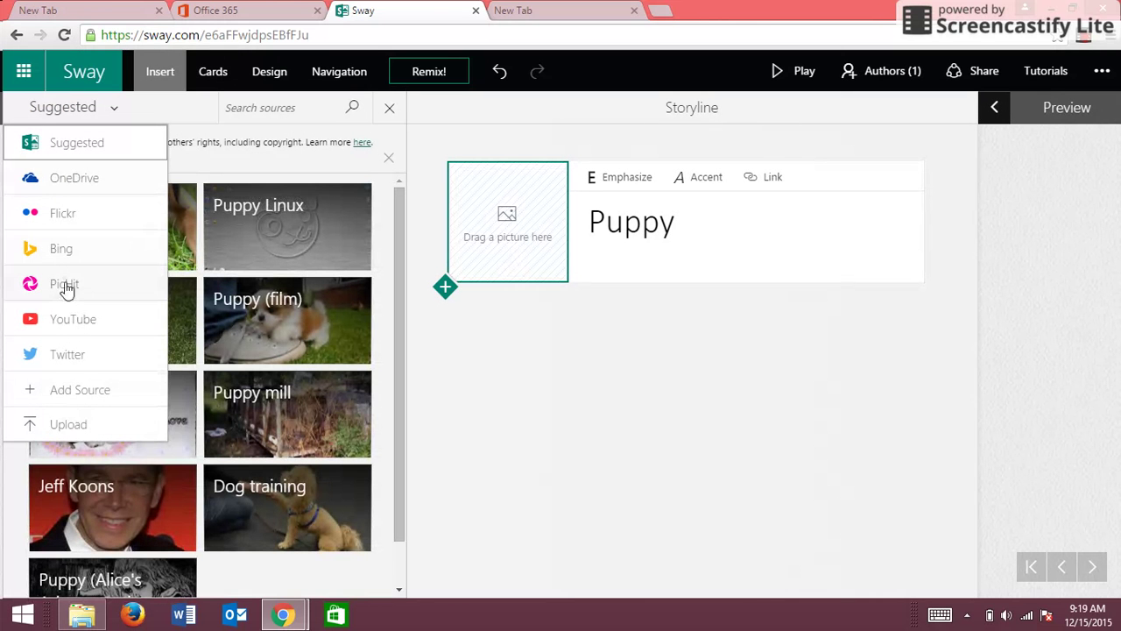
left_click(71, 427)
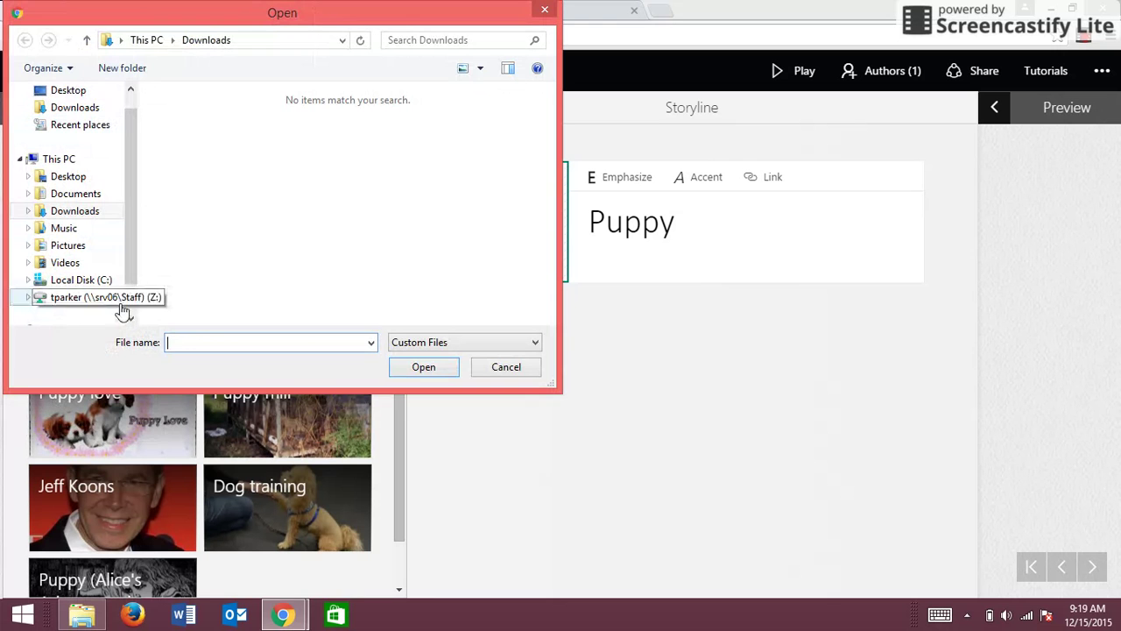
left_click(541, 11)
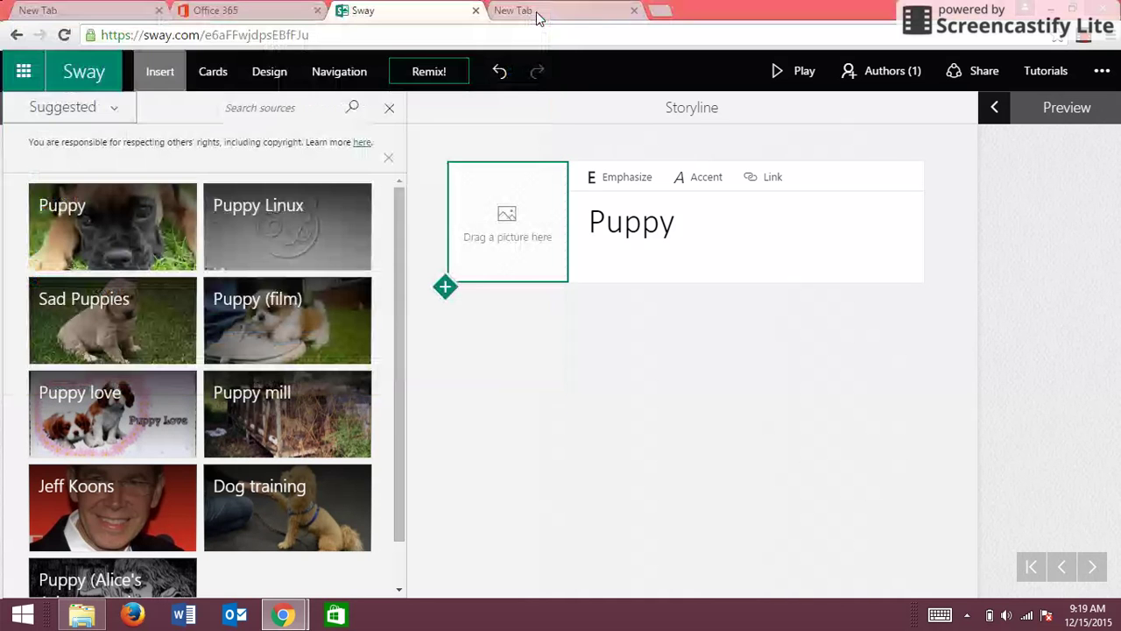
Google 'baby puppy pictures' in a new tab and view the image results
left_click(576, 15)
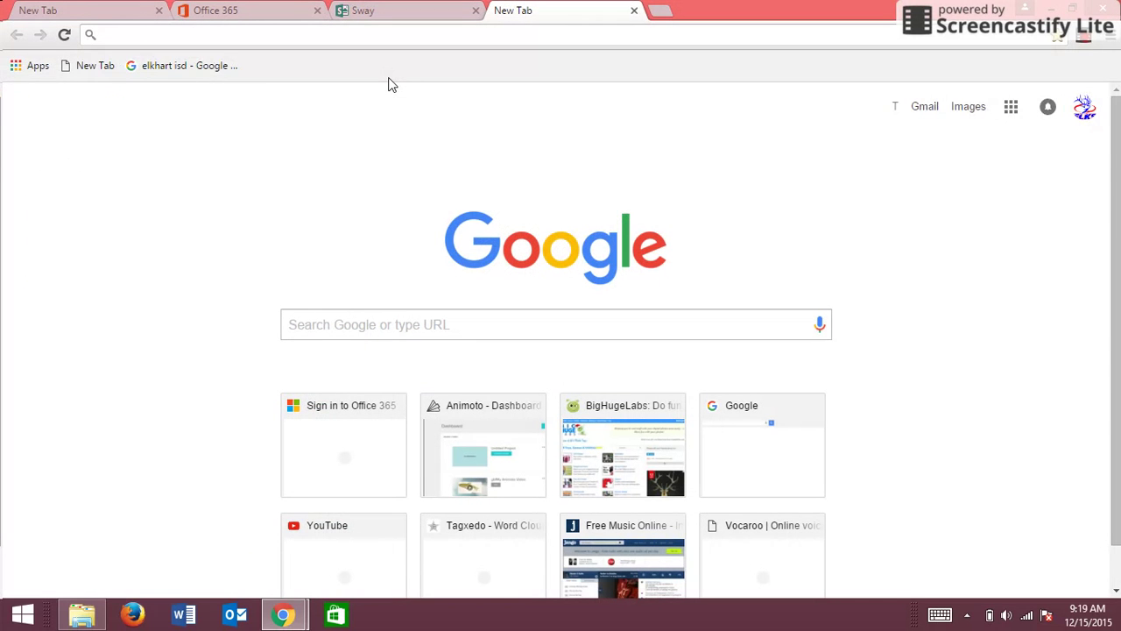
type("baby ")
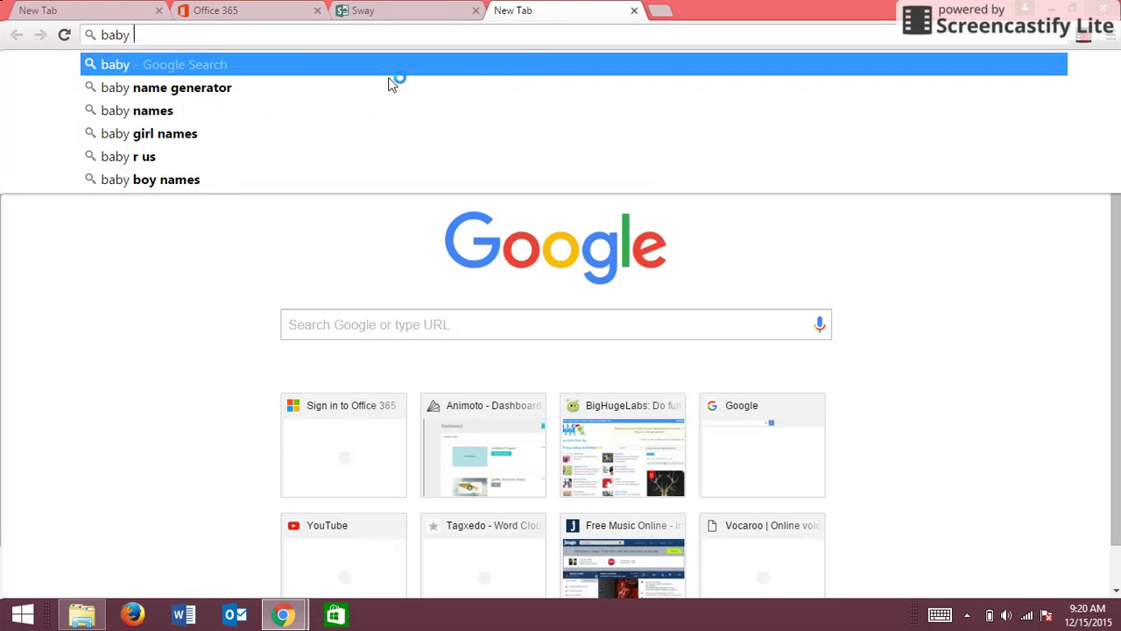
type("pup")
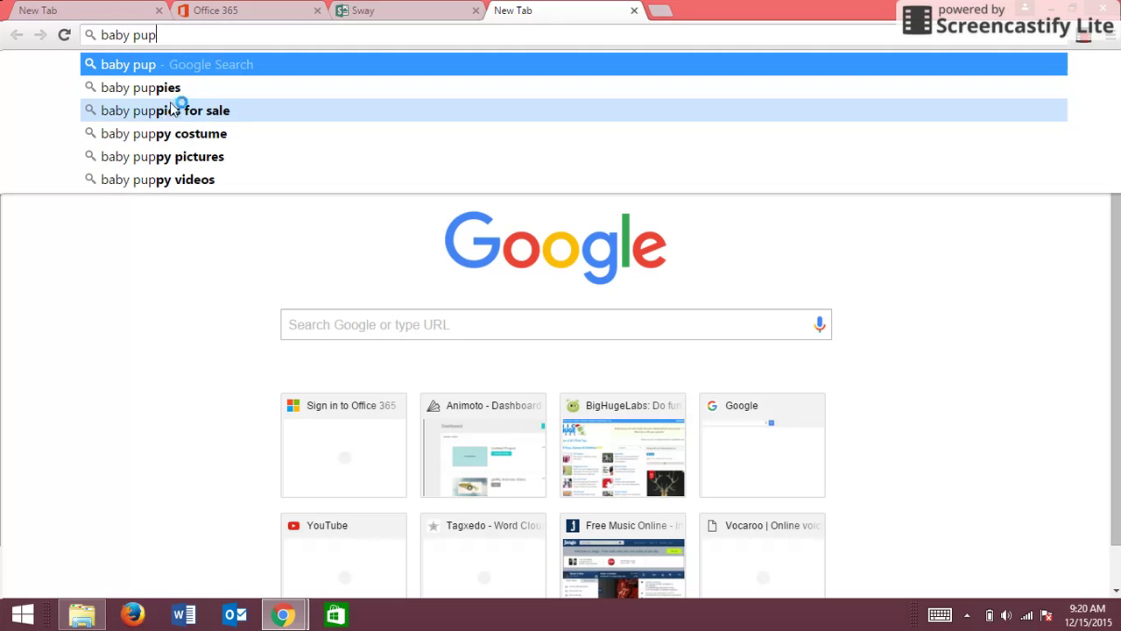
left_click(200, 157)
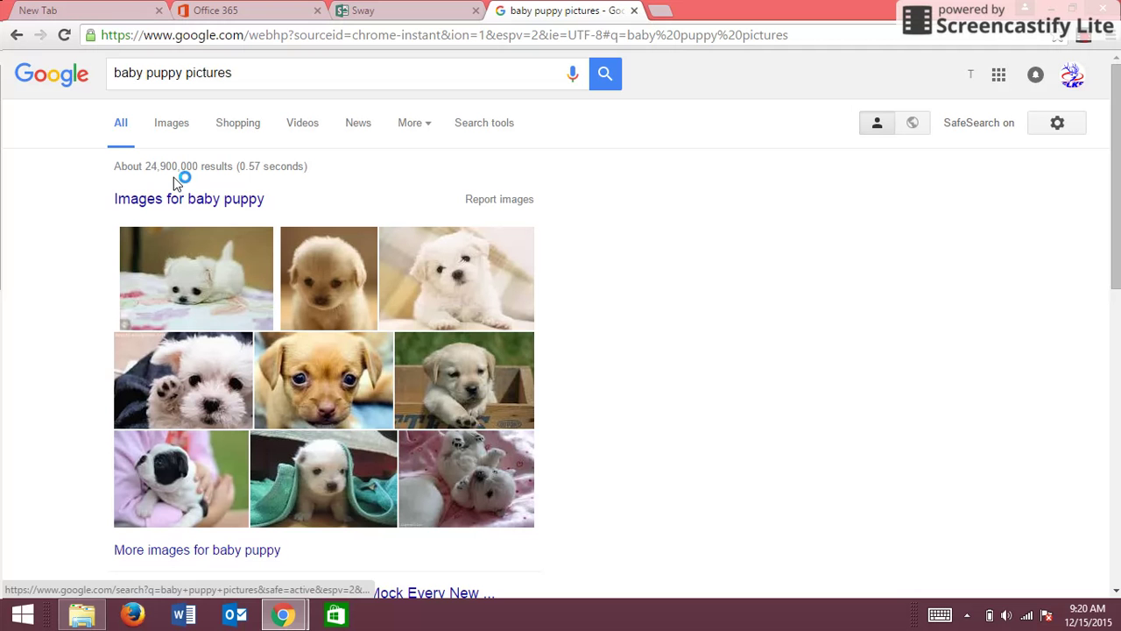
left_click(201, 210)
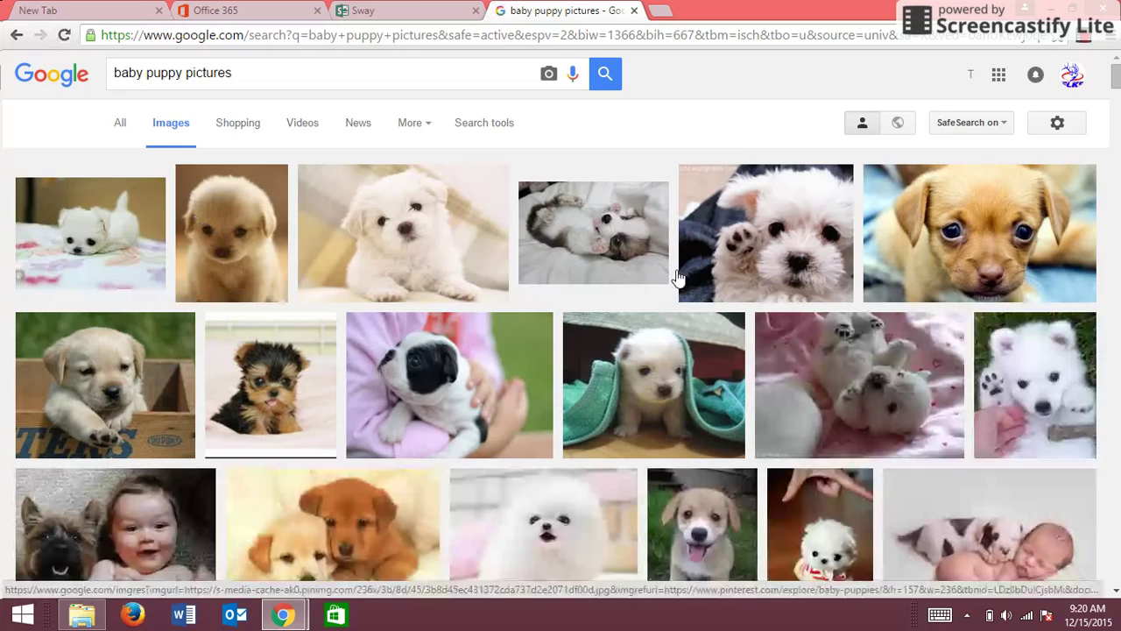
scroll(683, 279, "down", 3)
scroll(683, 278, "down", 4)
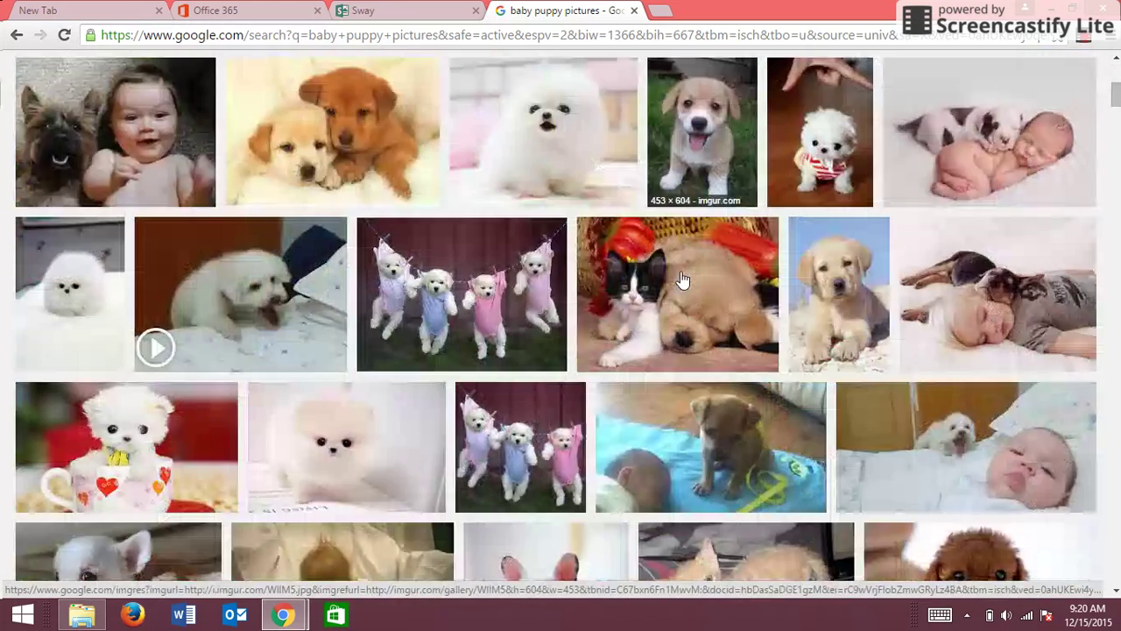
scroll(682, 273, "up", 3)
scroll(682, 275, "up", 4)
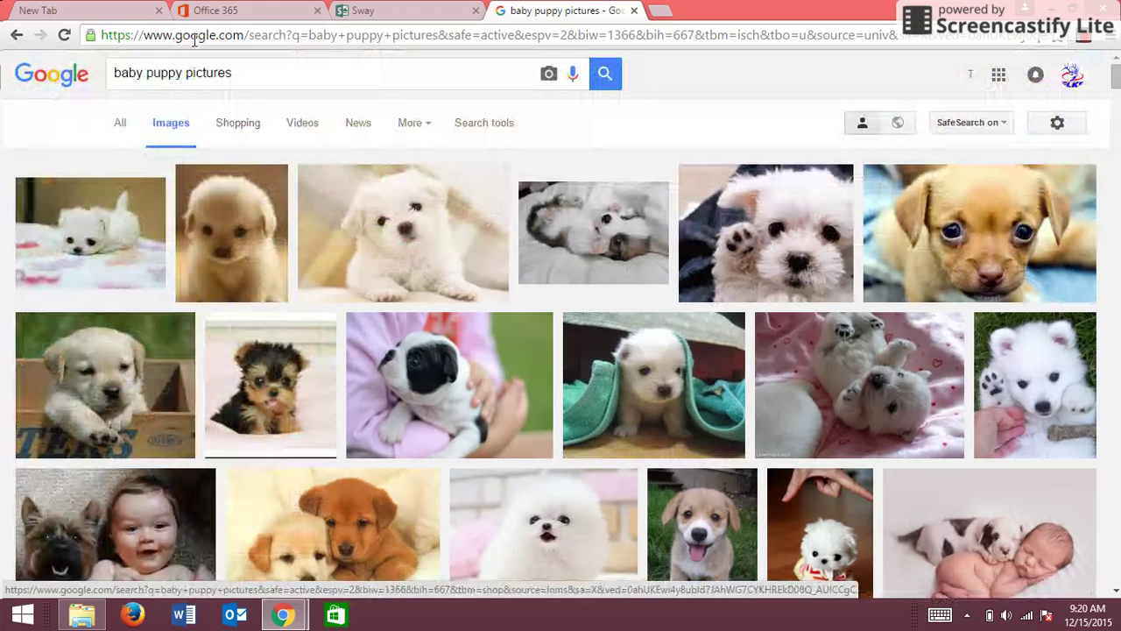
Add 'pugs' to the query to search for baby puppy pictures of pugs
left_click(241, 77)
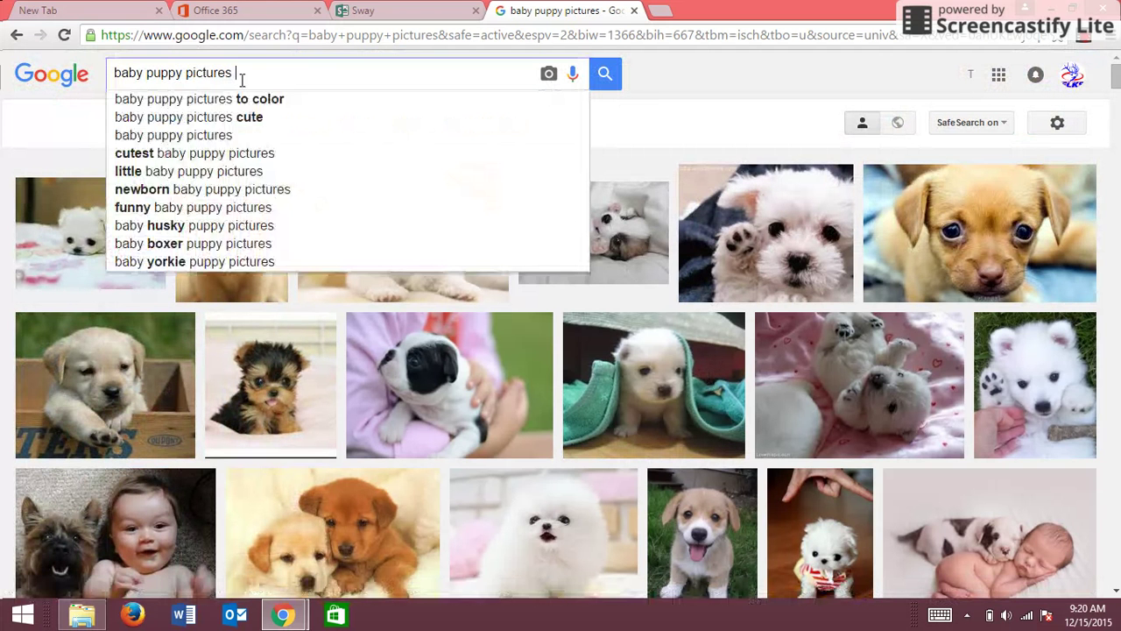
type("pu")
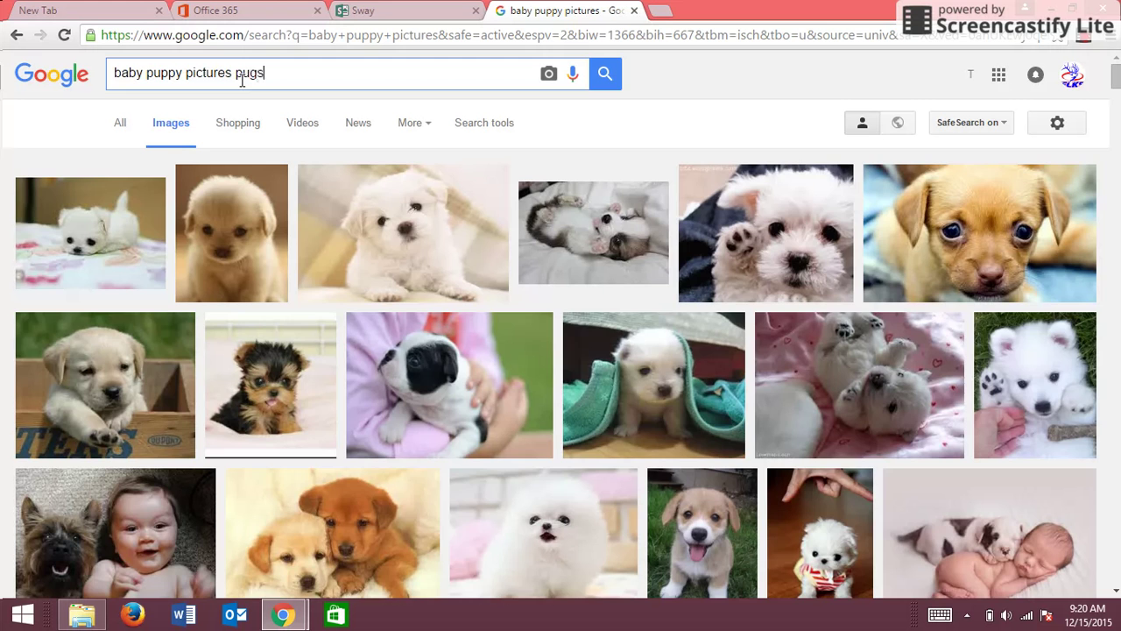
type("gs")
key("Return")
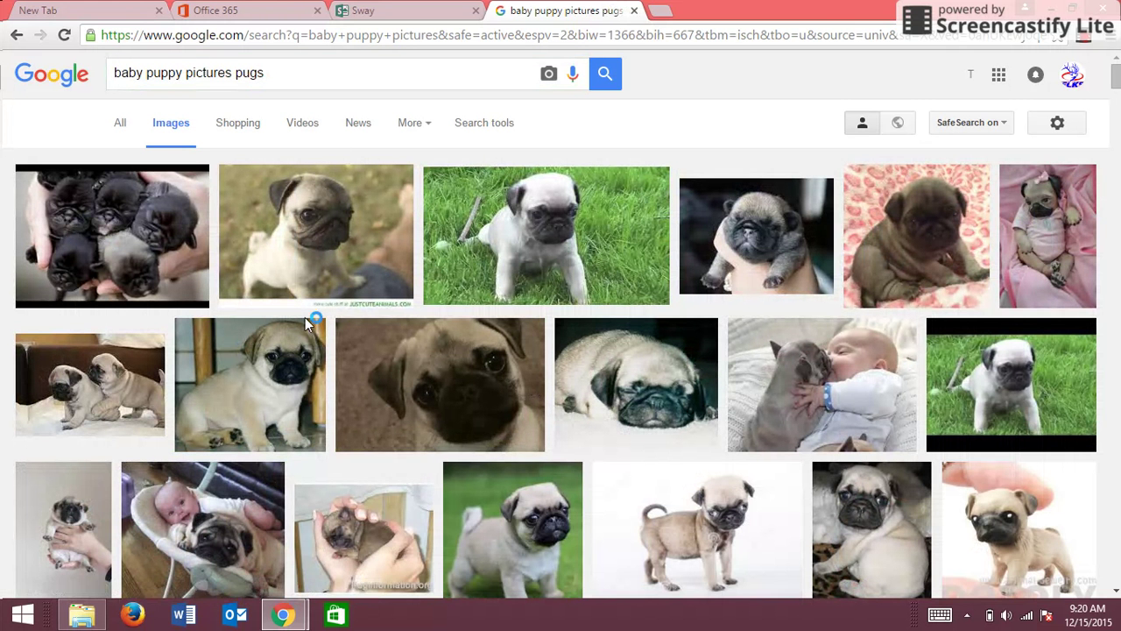
scroll(500, 388, "down", 5)
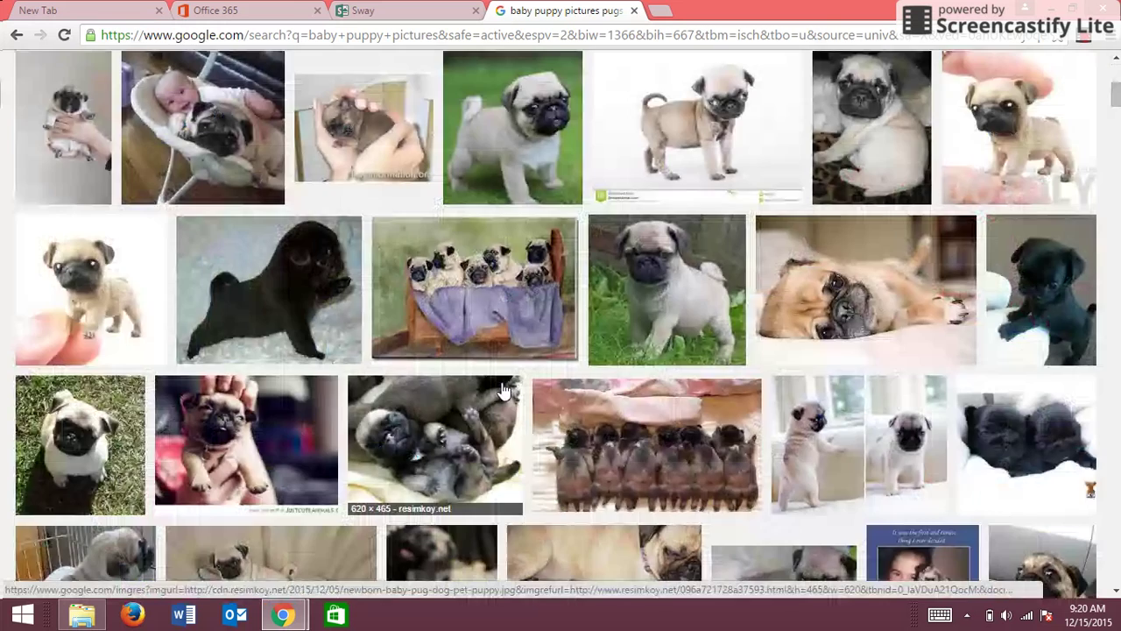
Save the close-up 'Pug Puppy ATTACK and Cuteness' photo as a pug-puppy-attack JPG
scroll(504, 390, "up", 5)
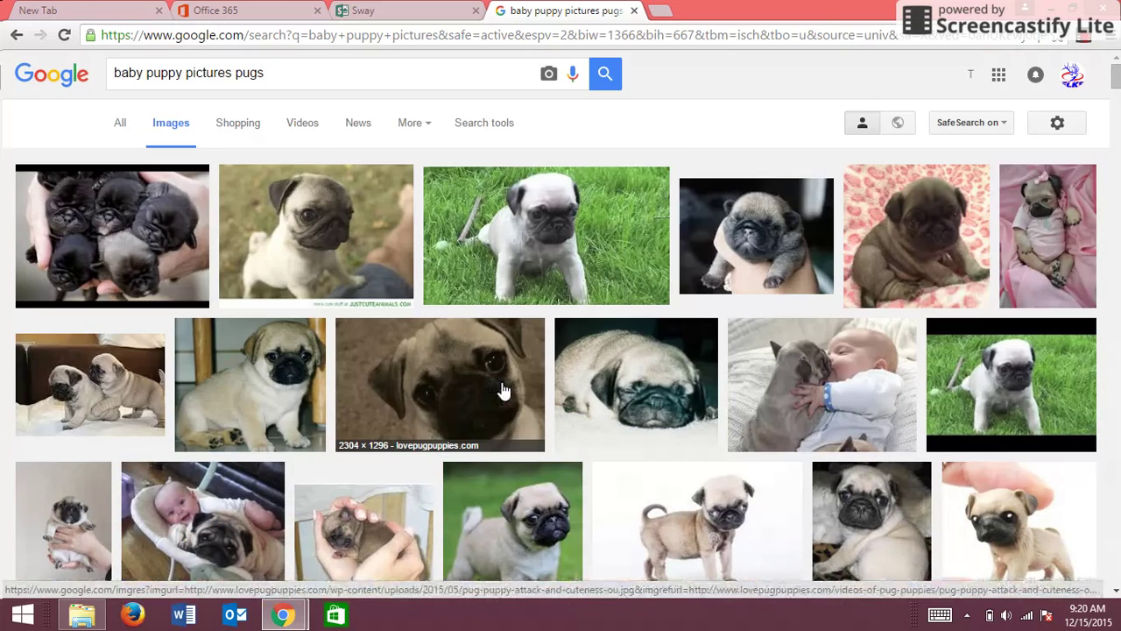
left_click(463, 383)
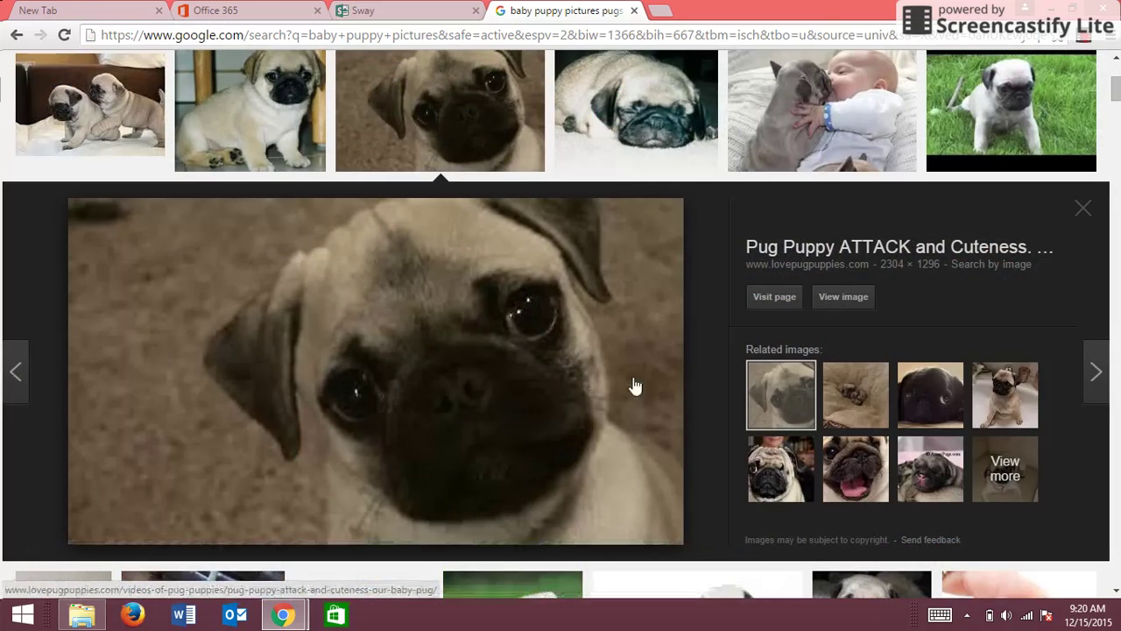
right_click(352, 346)
left_click(395, 380)
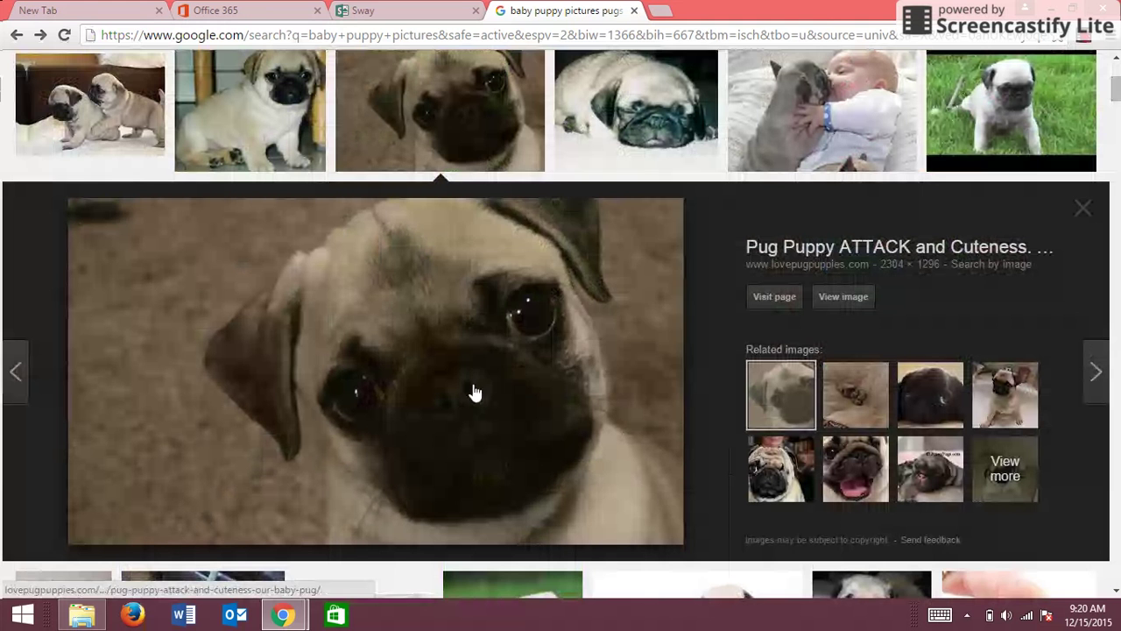
right_click(475, 386)
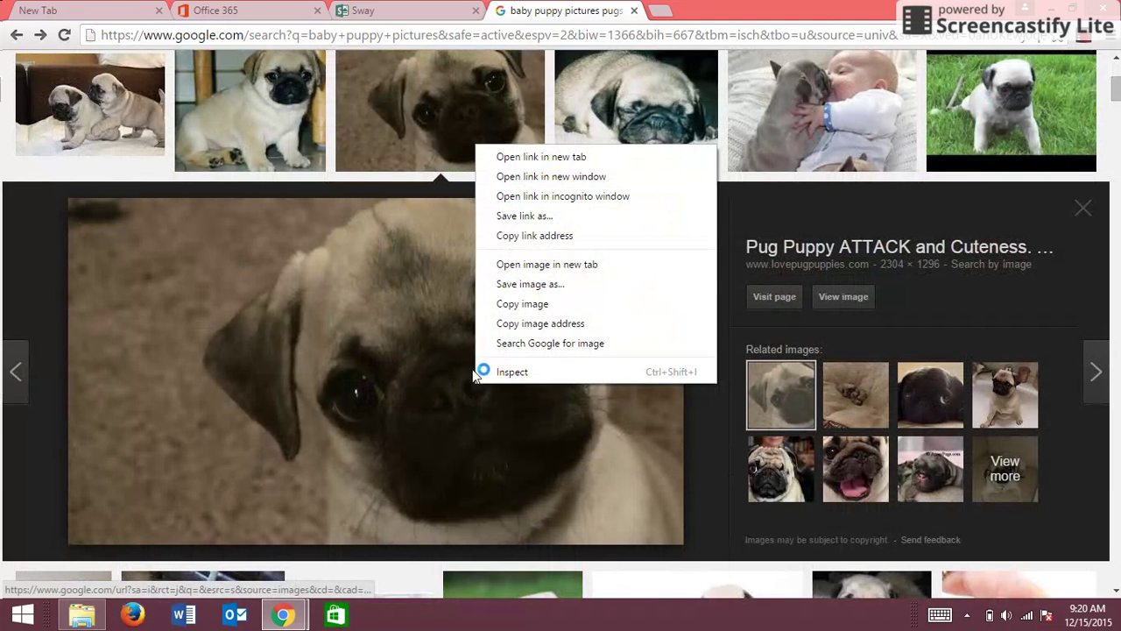
left_click(517, 286)
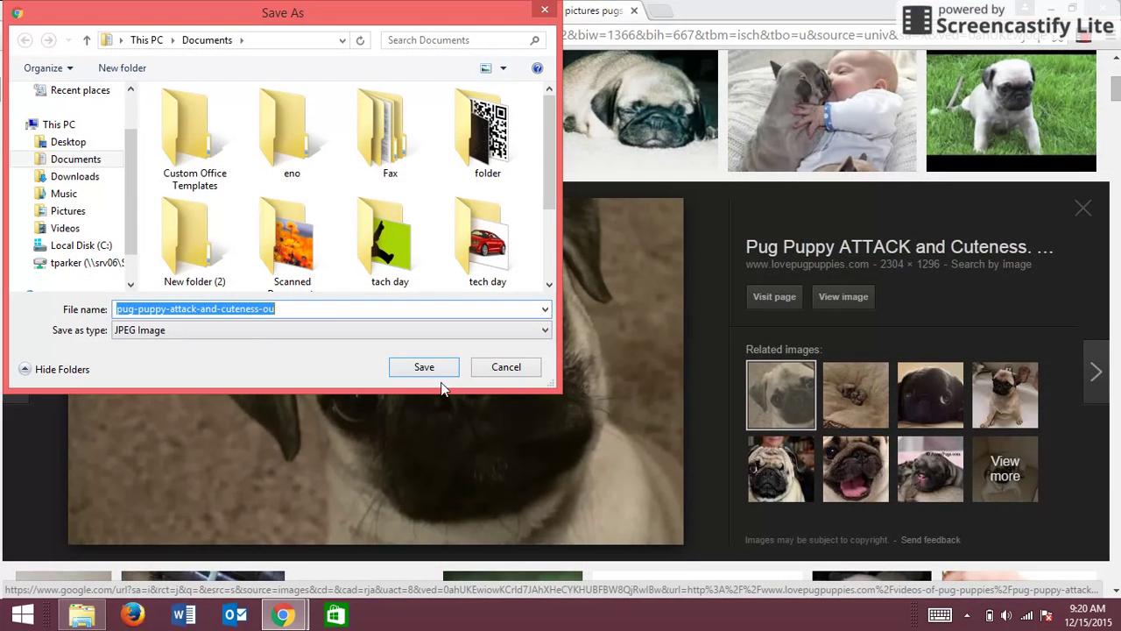
left_click(426, 366)
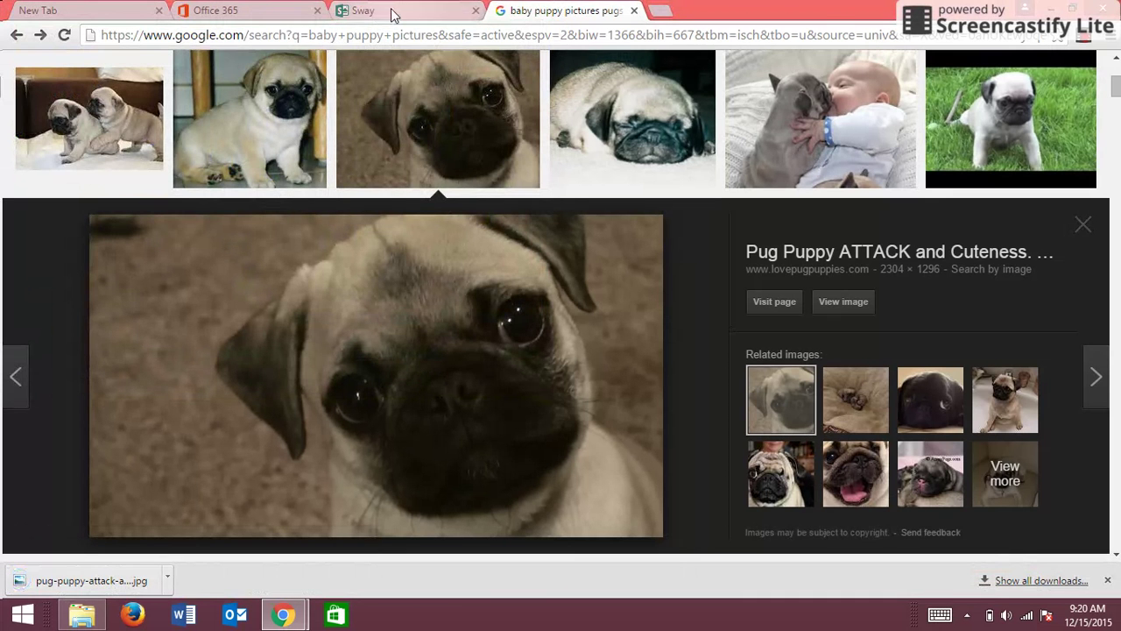
Back in the Puppy sway, start uploading a picture from the computer
left_click(394, 12)
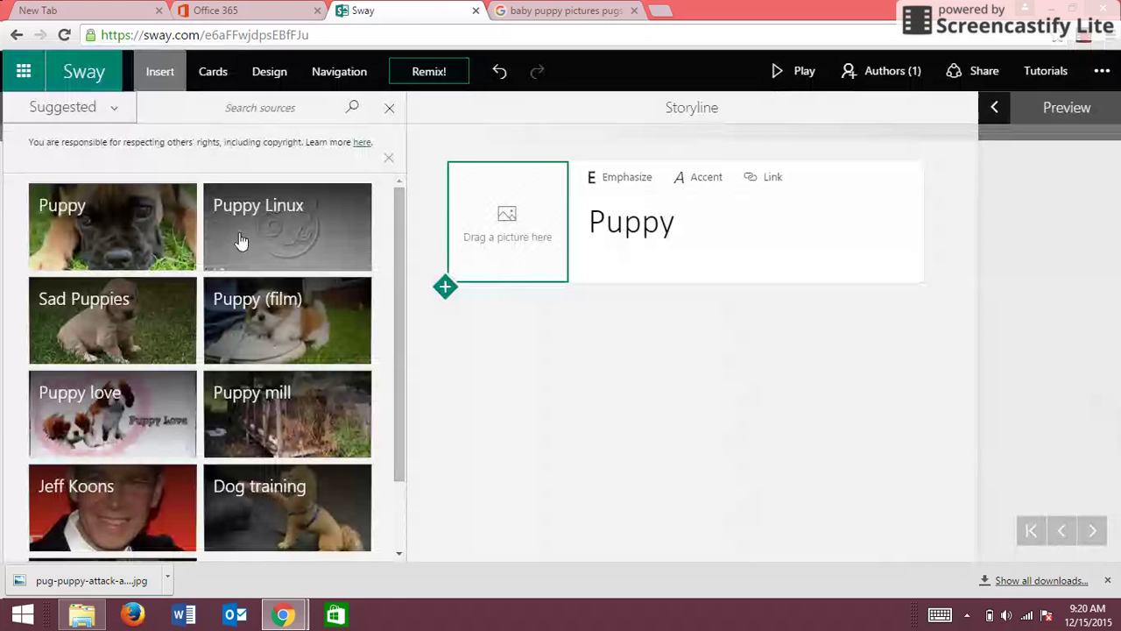
left_click(105, 115)
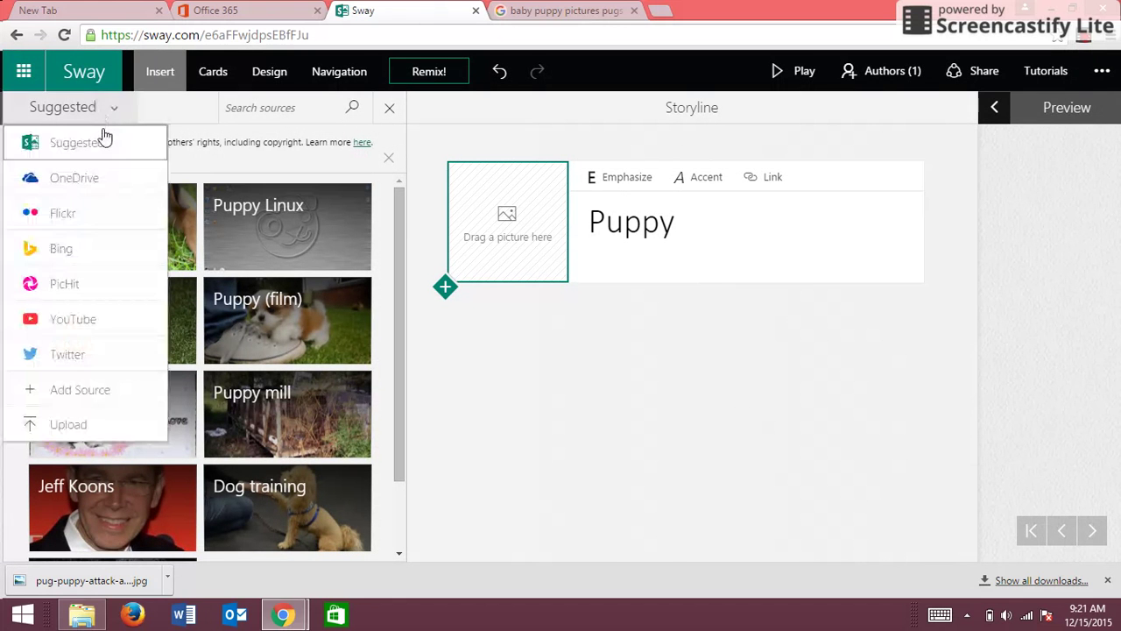
left_click(108, 426)
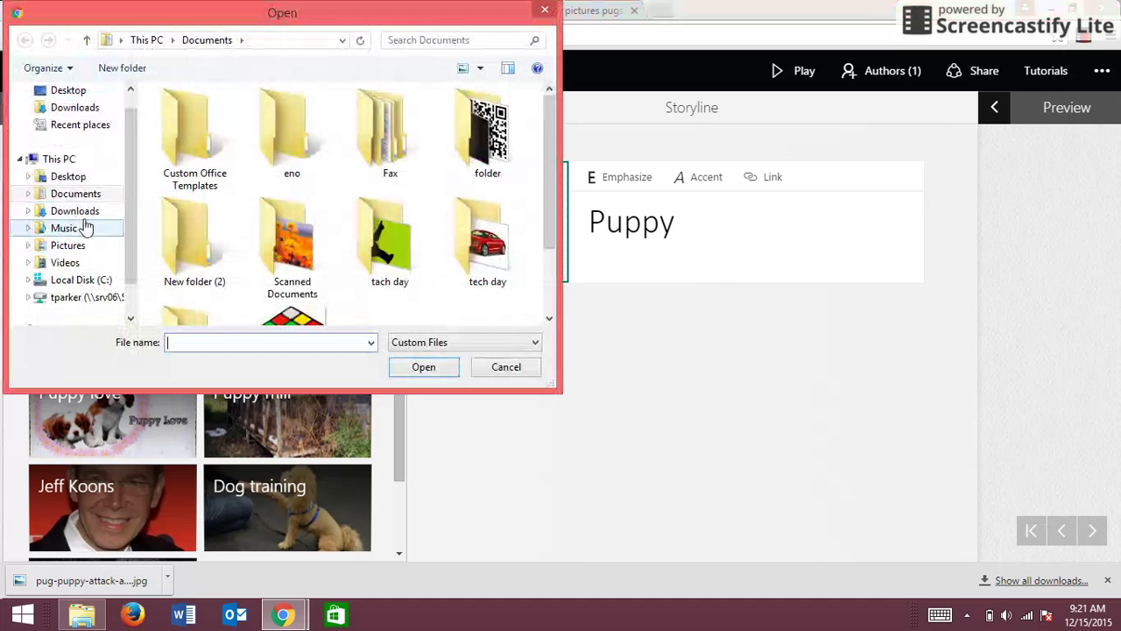
Look through Pictures' New folder, Music and Camera Roll for the pug photo
left_click(81, 247)
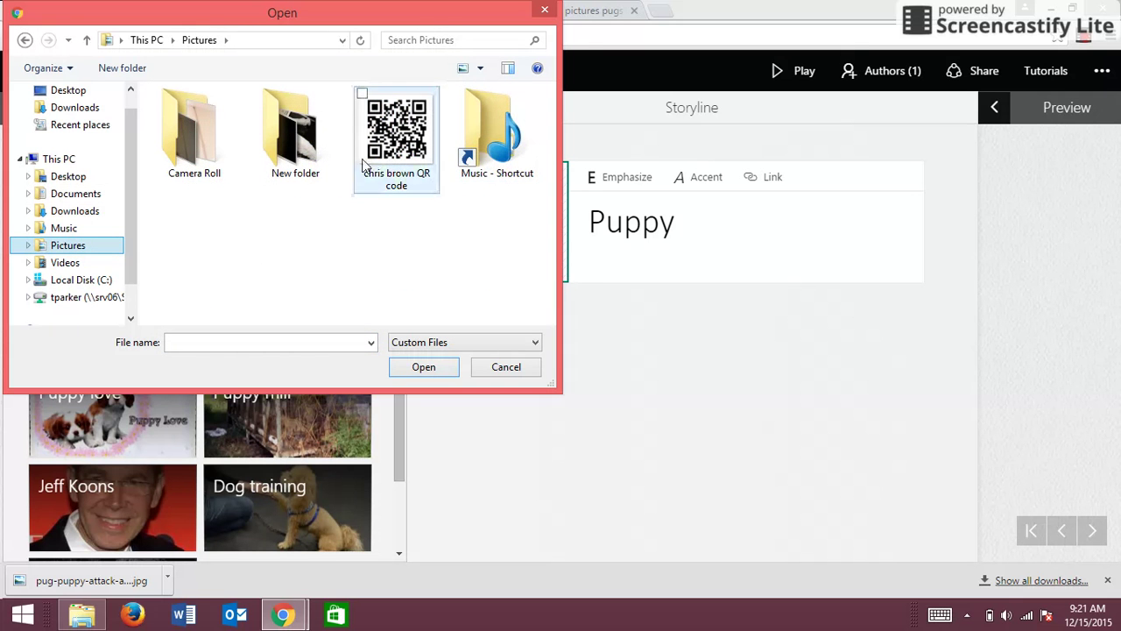
left_click(309, 178)
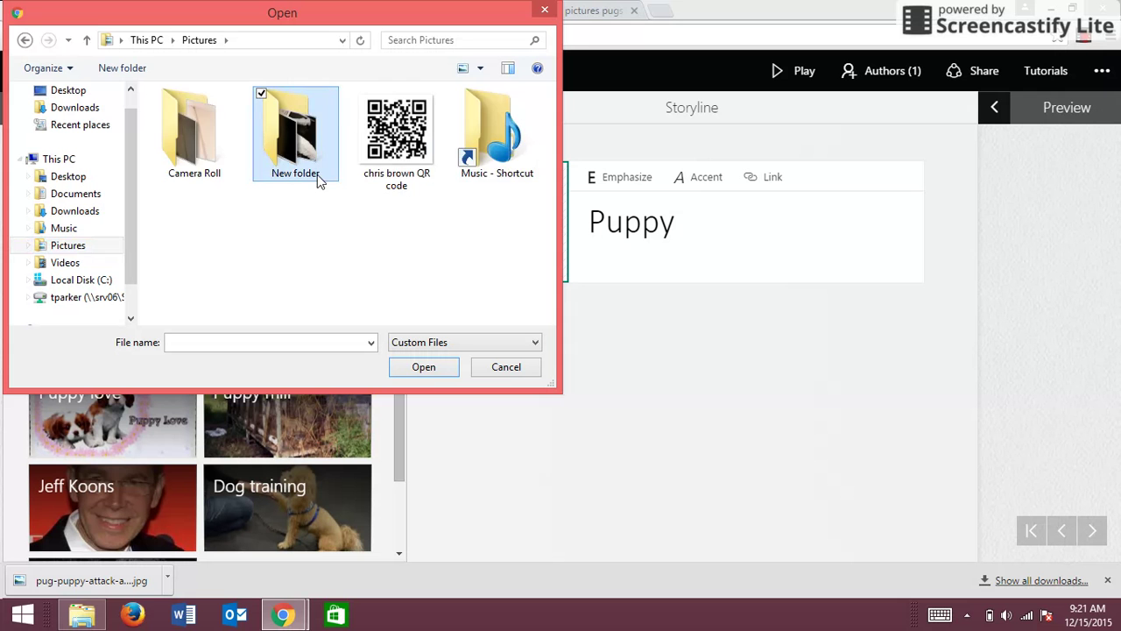
double_click(317, 174)
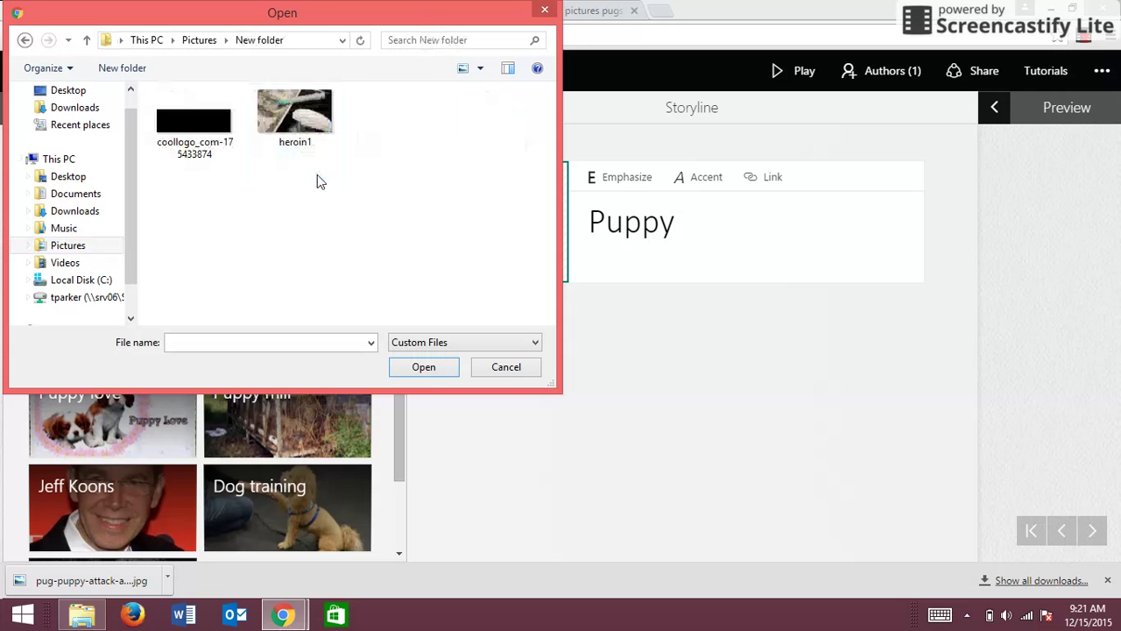
left_click(98, 251)
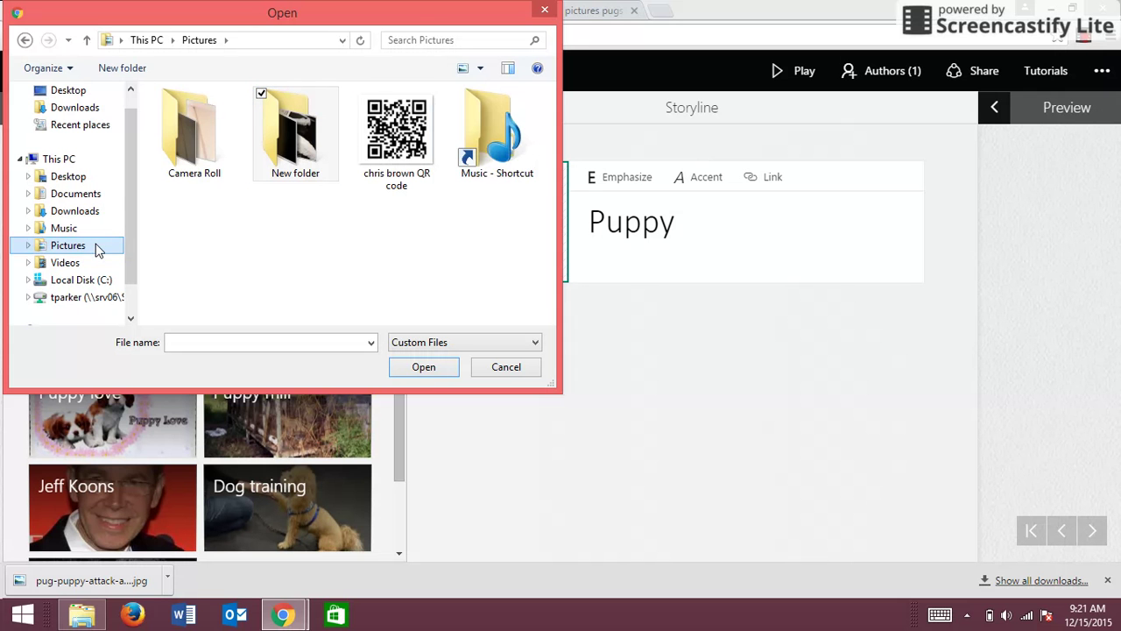
double_click(506, 161)
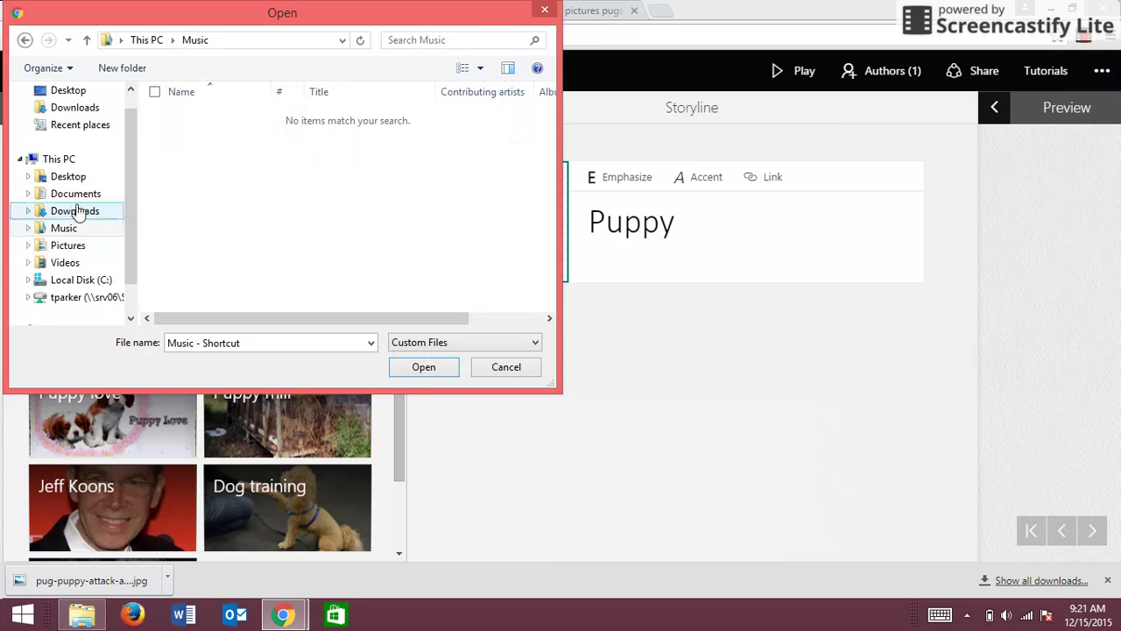
left_click(101, 247)
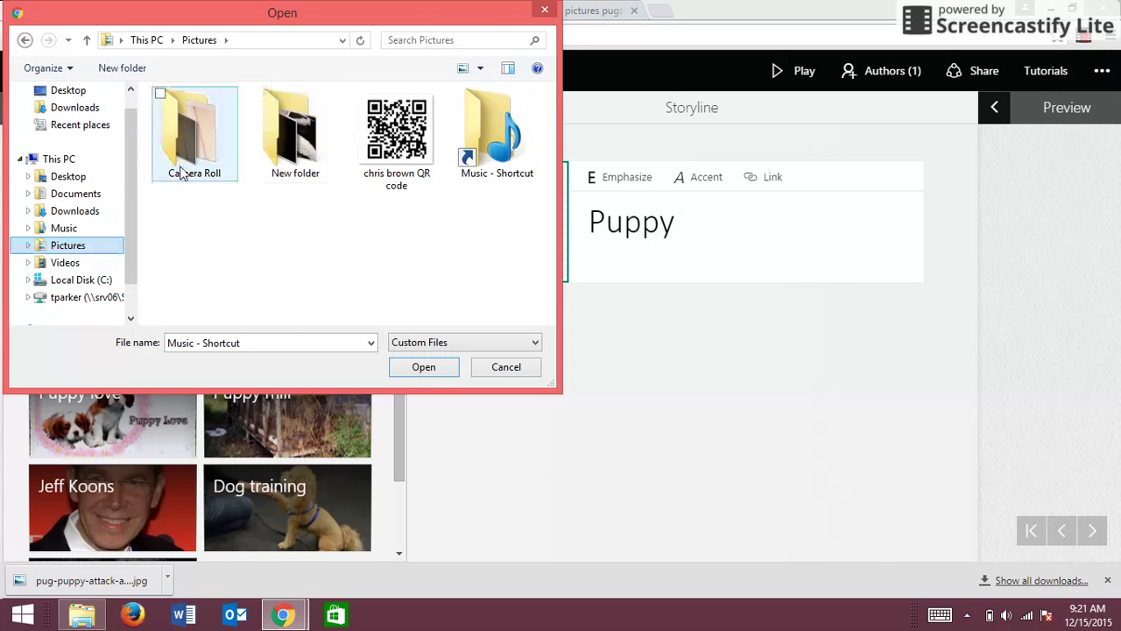
double_click(181, 103)
scroll(122, 225, "down", 3)
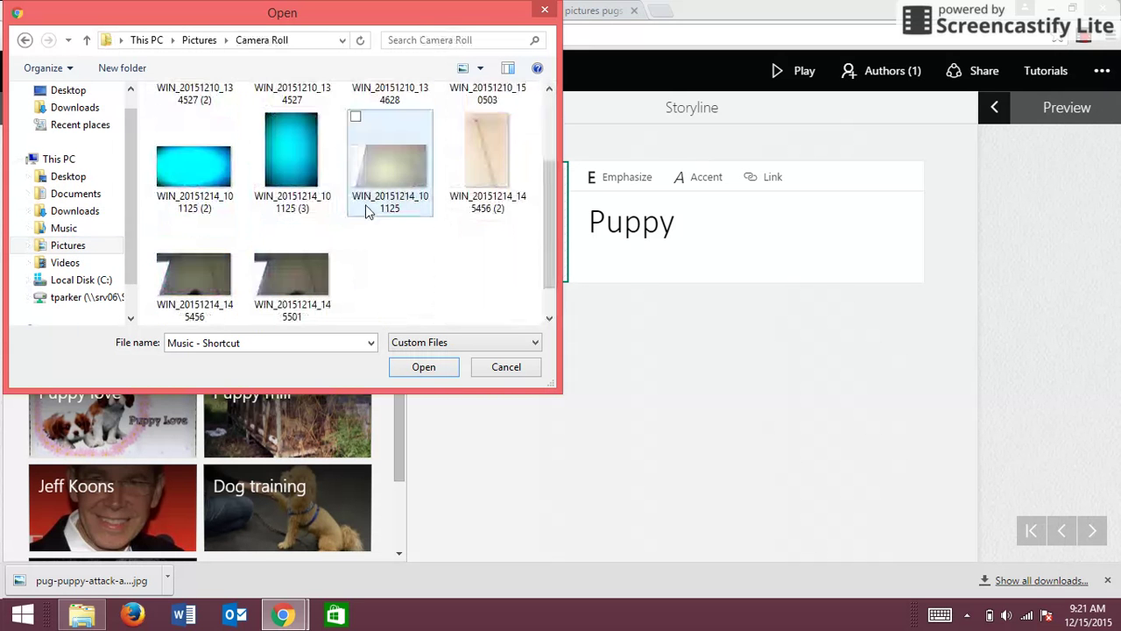
left_click(94, 246)
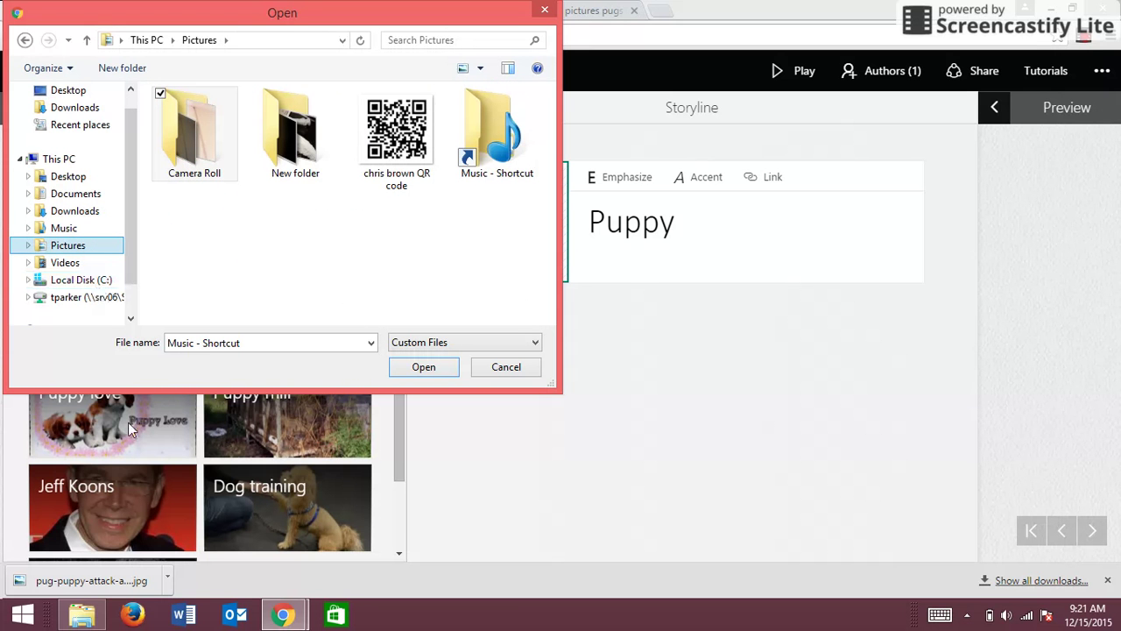
Search the folder tree and C: drive for the photo, then cancel and show Puppy suggestions
left_click(125, 592)
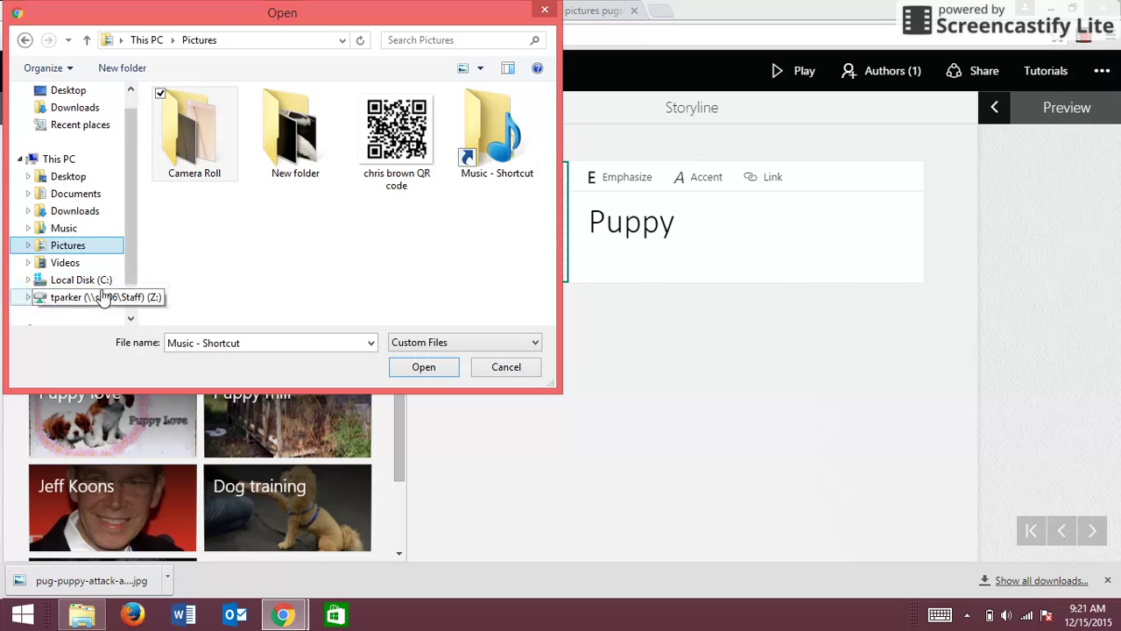
left_click(90, 250)
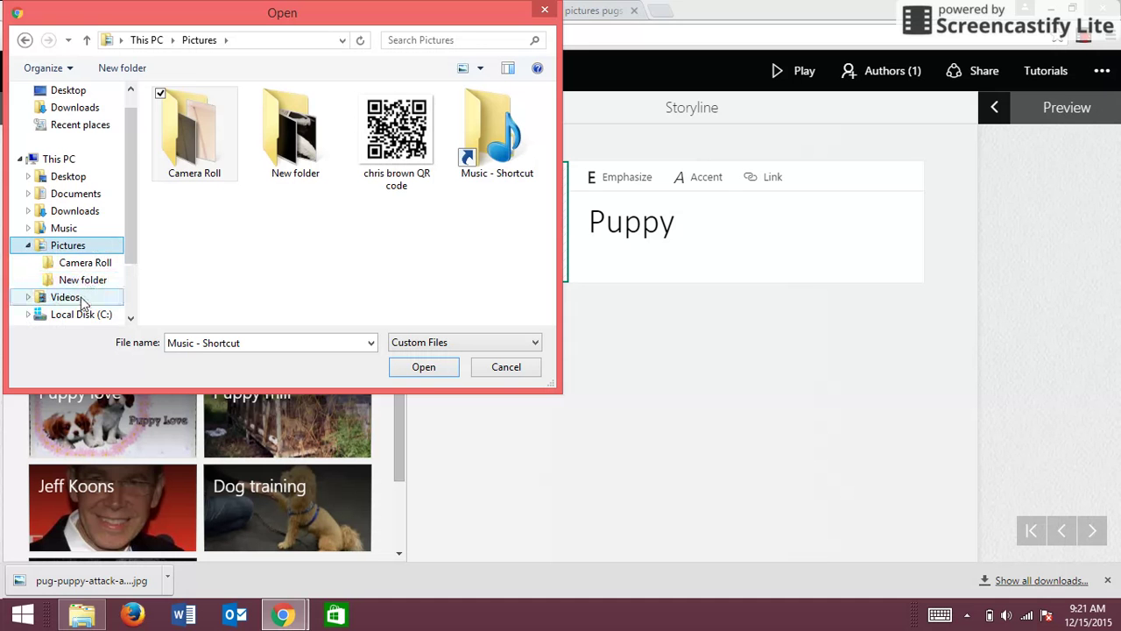
scroll(93, 302, "down", 2)
left_click(83, 230)
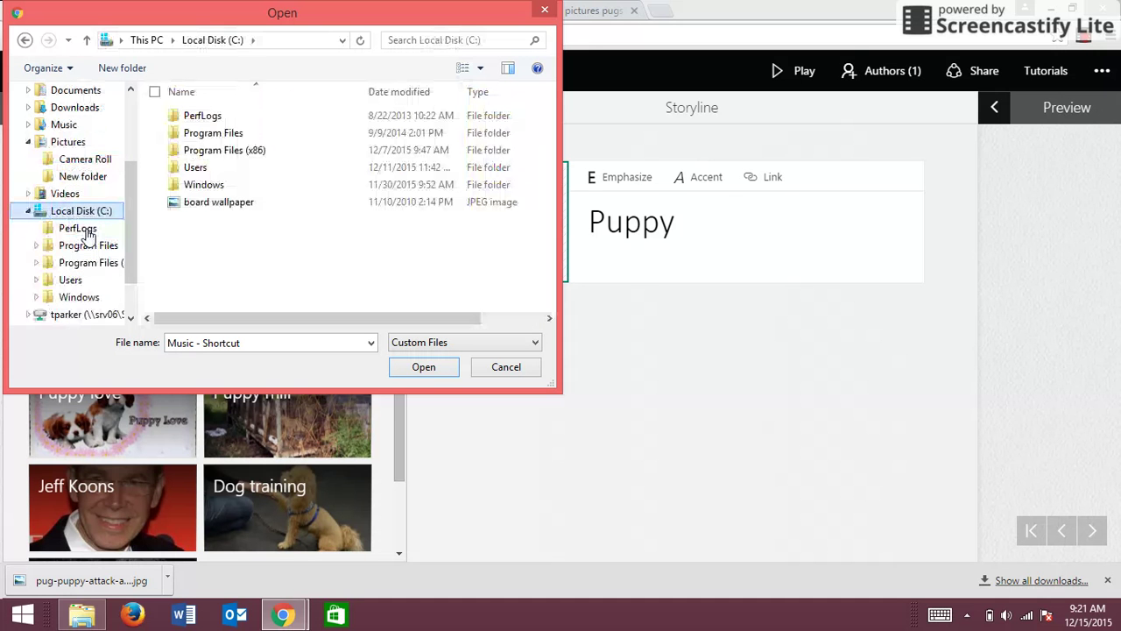
scroll(101, 245, "down", 1)
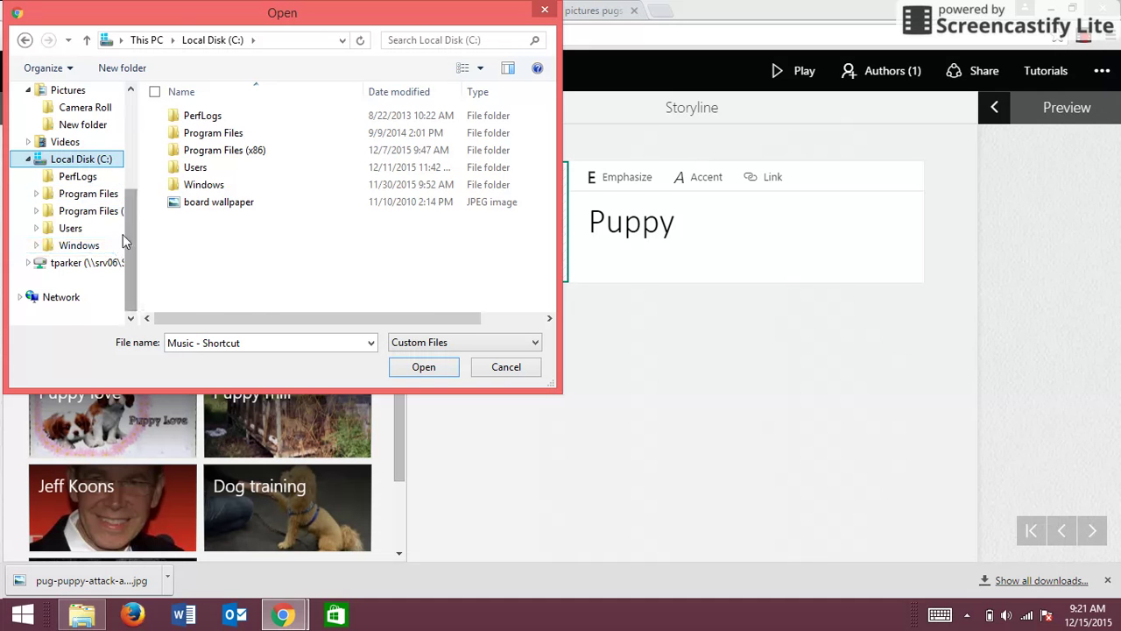
left_click_drag(123, 234, 121, 167)
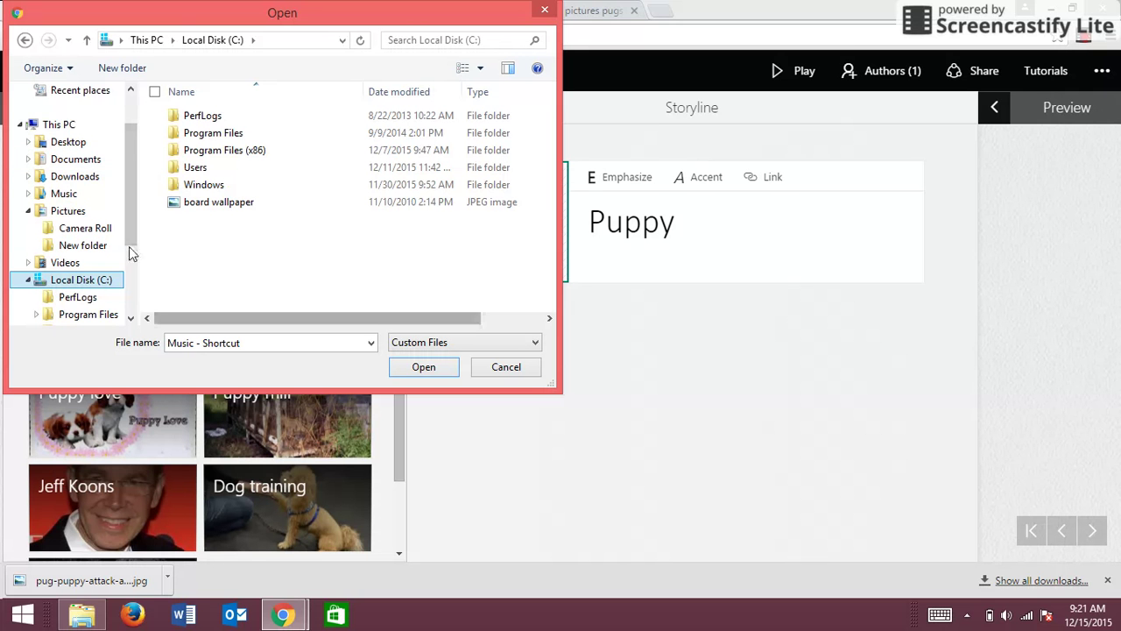
left_click_drag(129, 247, 131, 212)
left_click(544, 10)
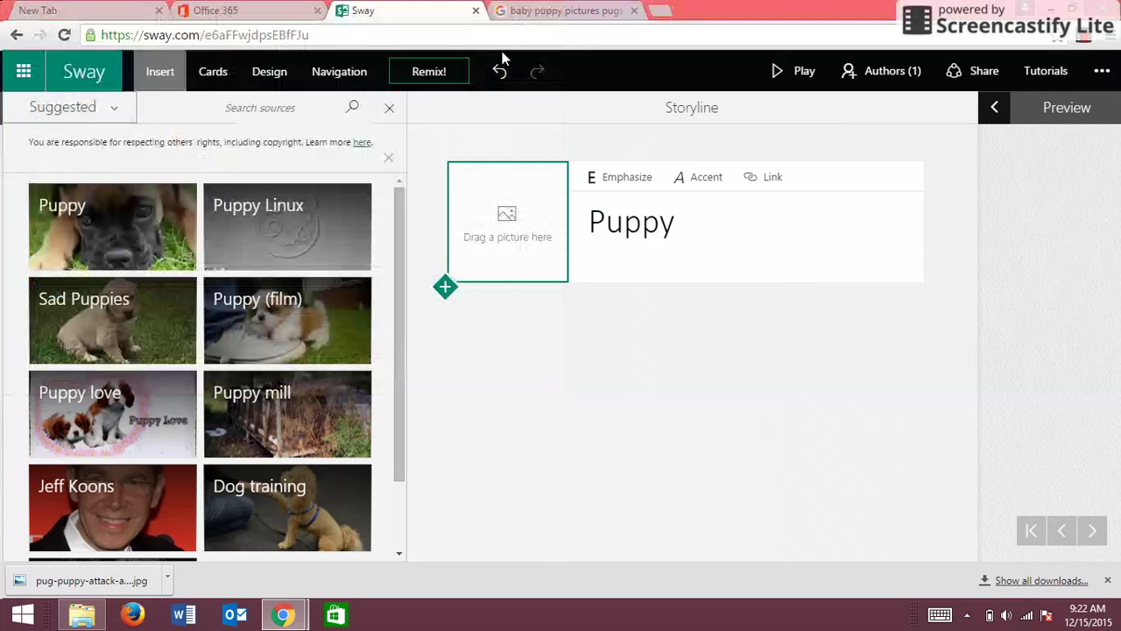
left_click(147, 252)
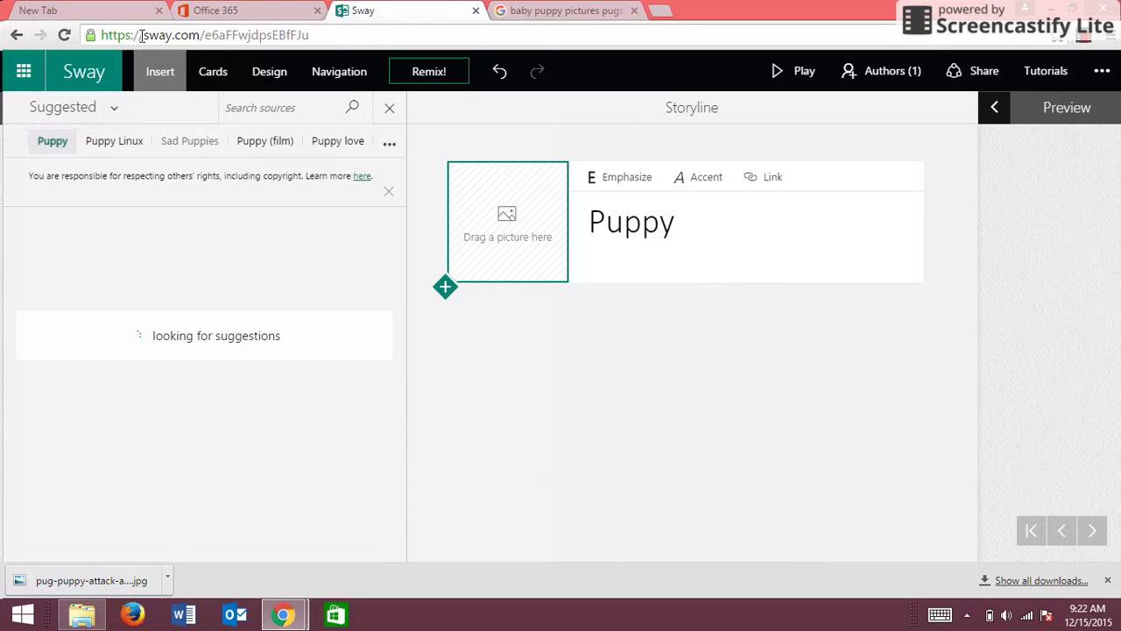
Save the pug photo from Google Images into the Pictures folder named 'crystal puppy'
left_click(554, 12)
right_click(416, 358)
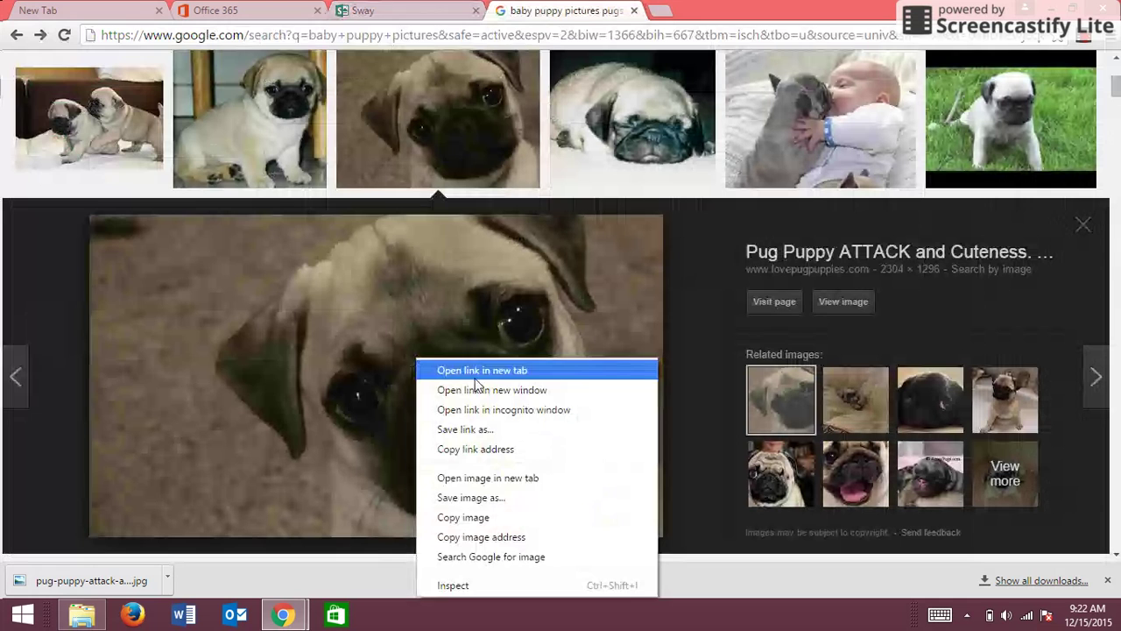
left_click(478, 498)
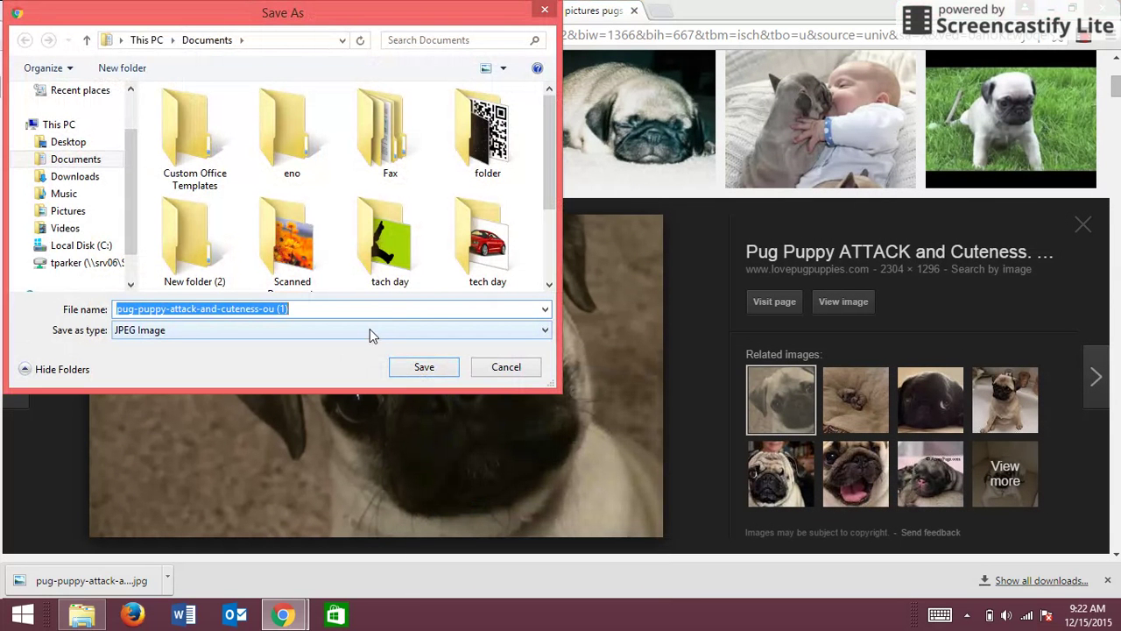
left_click(68, 211)
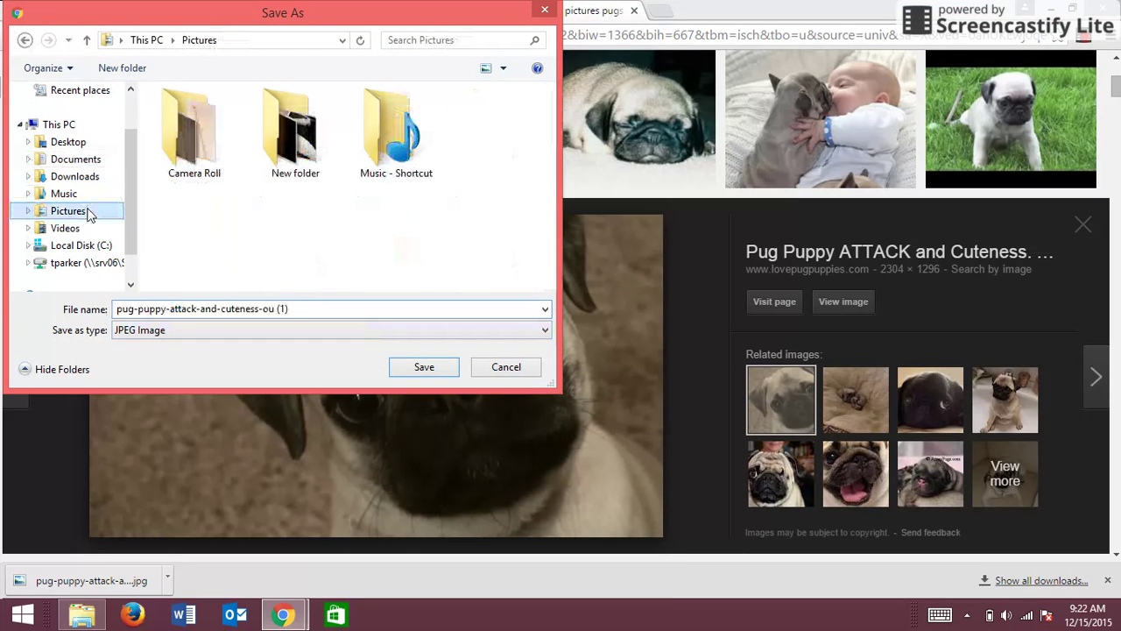
left_click(320, 314)
key("BackSpace")
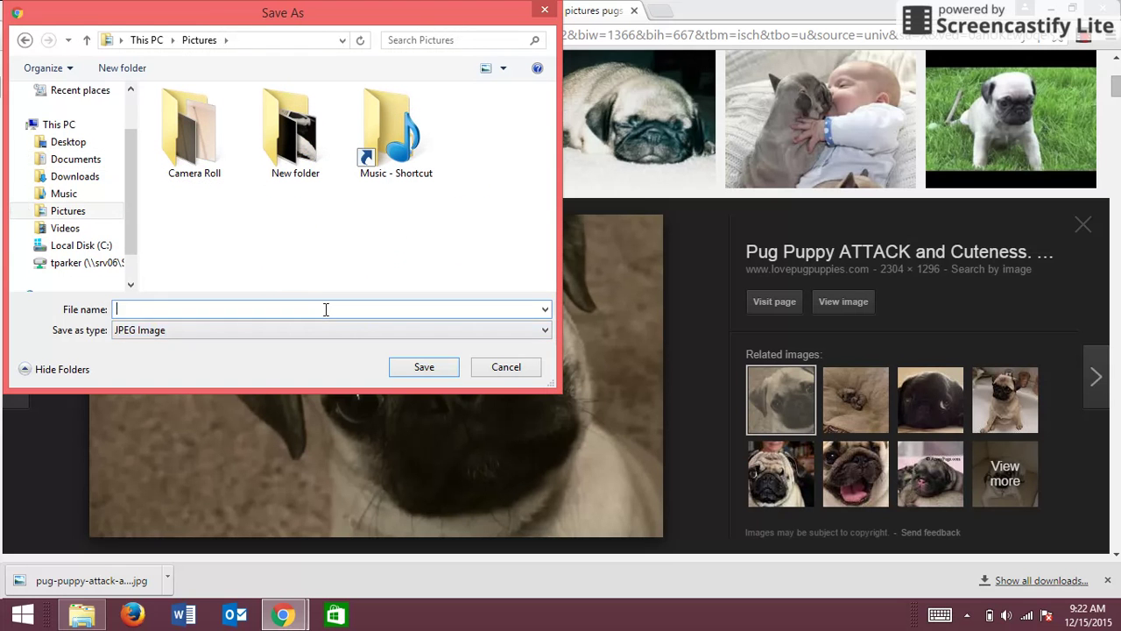
type("crystal puppy")
key("Return")
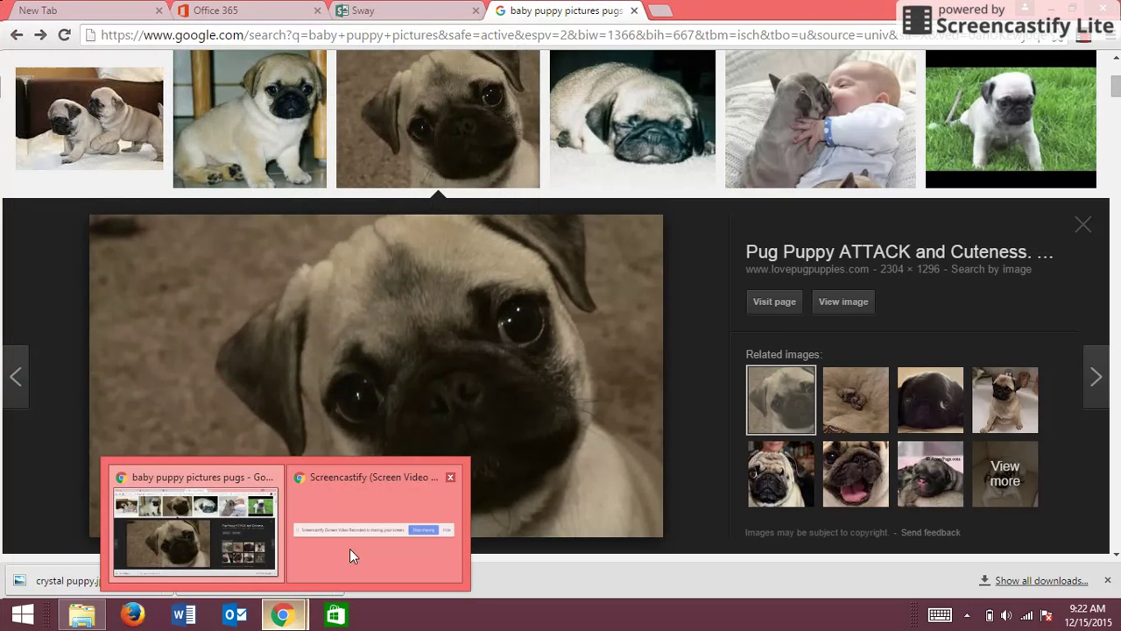
Upload the crystal puppy photo, set it as the Puppy title card's picture, and preview it
left_click(375, 13)
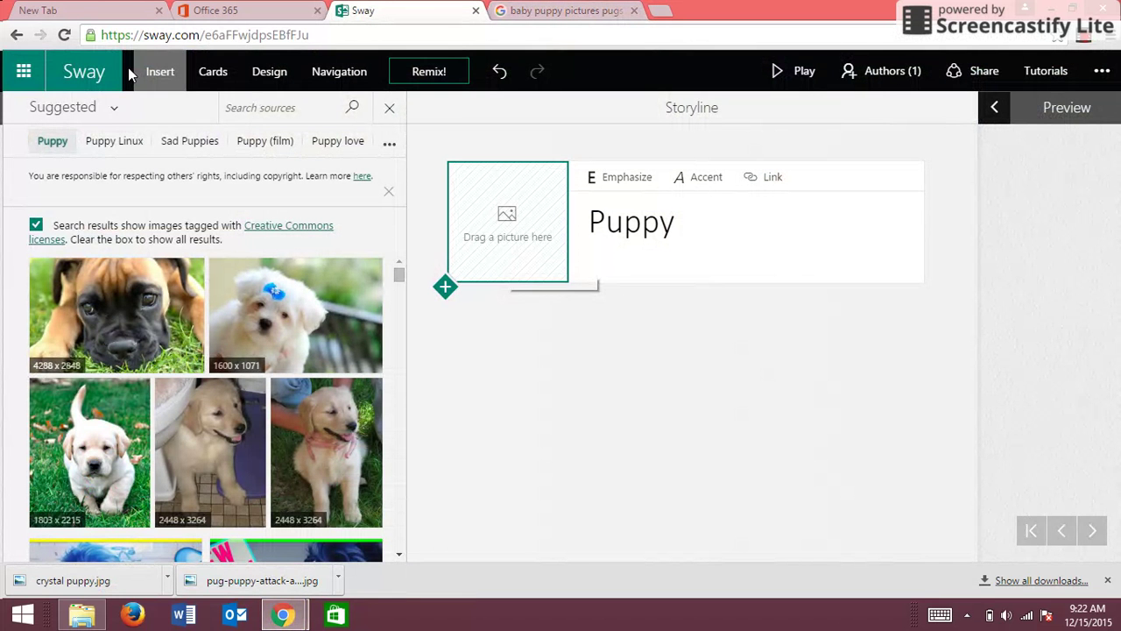
left_click(115, 109)
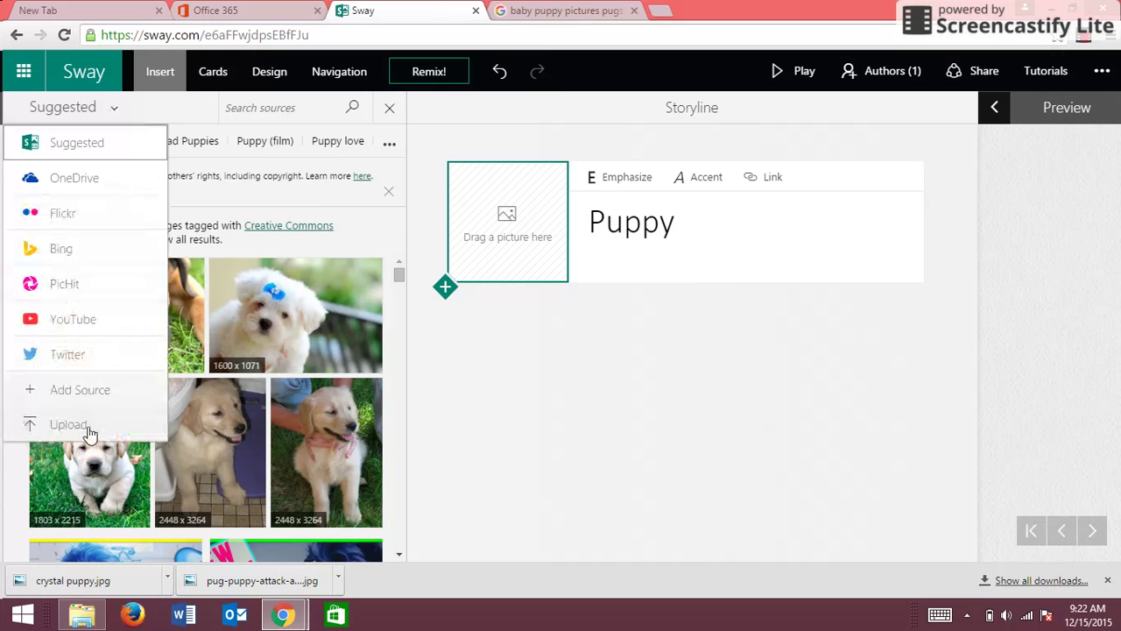
left_click(95, 422)
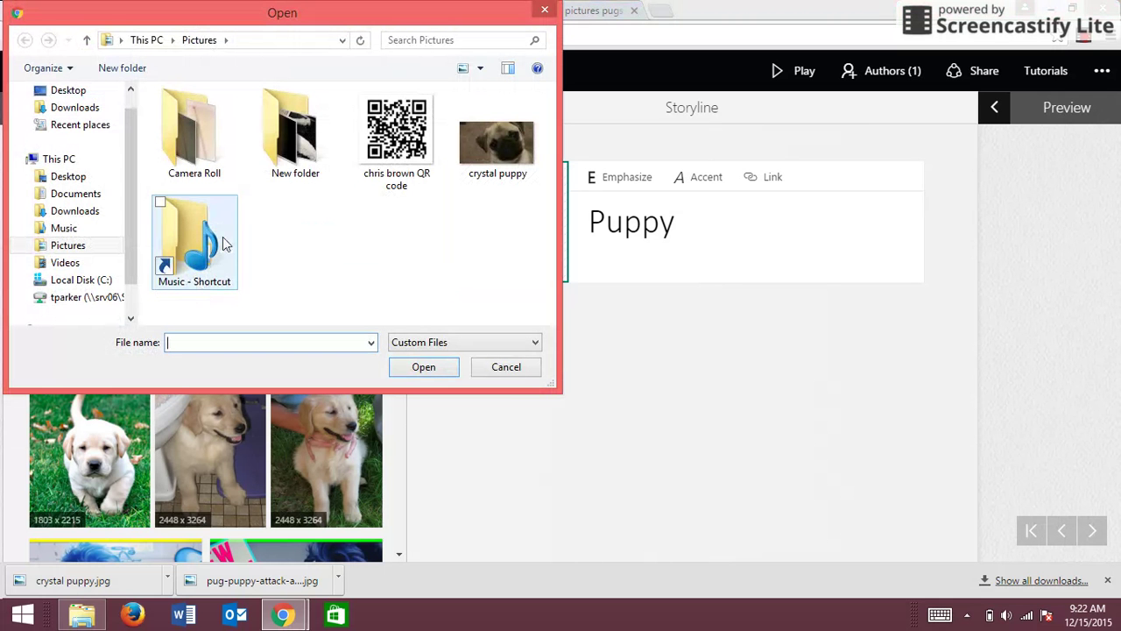
left_click(489, 167)
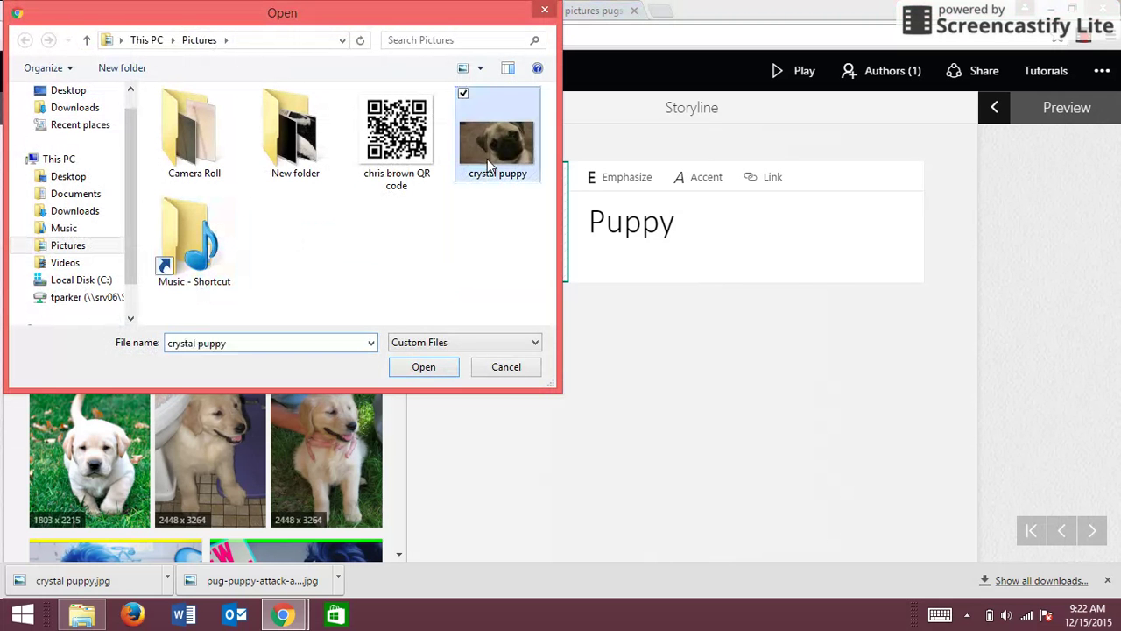
left_click(423, 367)
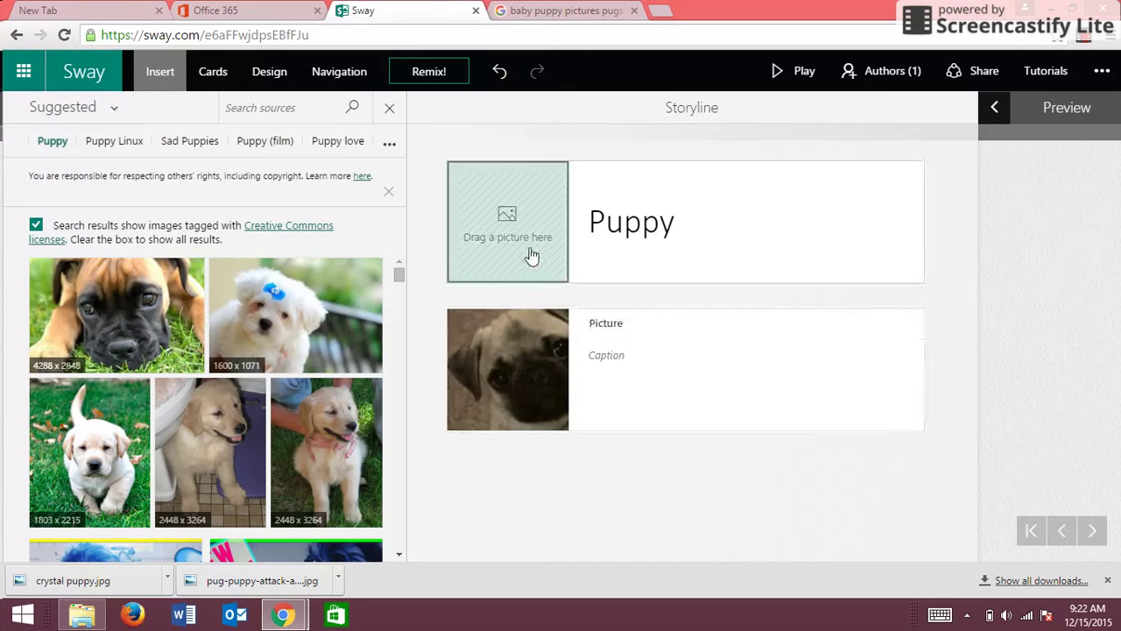
left_click_drag(530, 351, 508, 219)
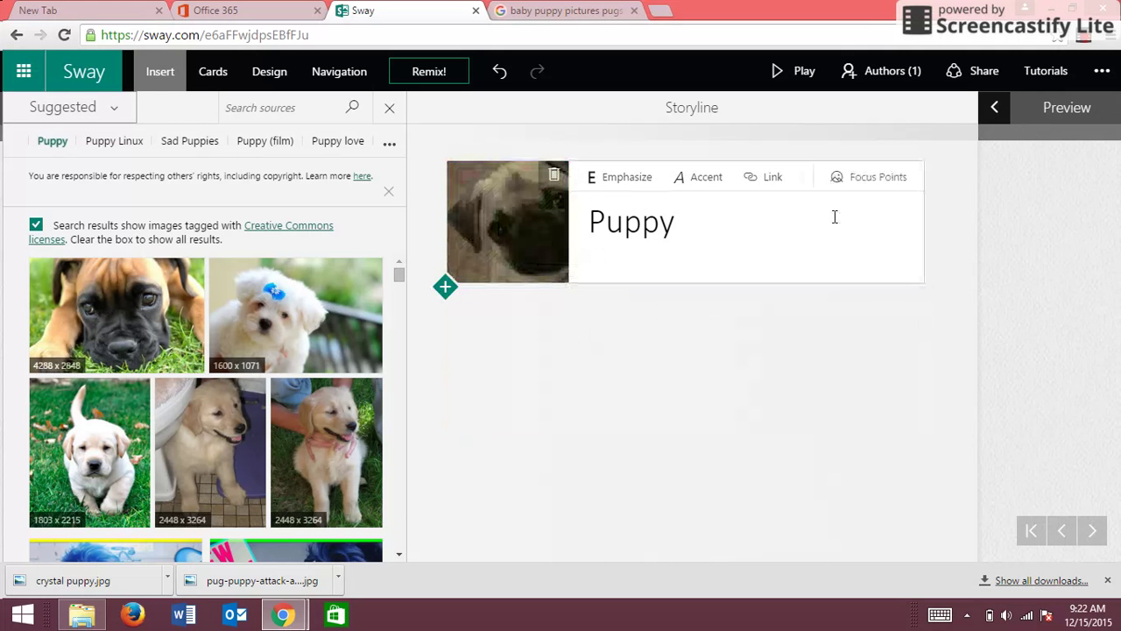
left_click(1025, 250)
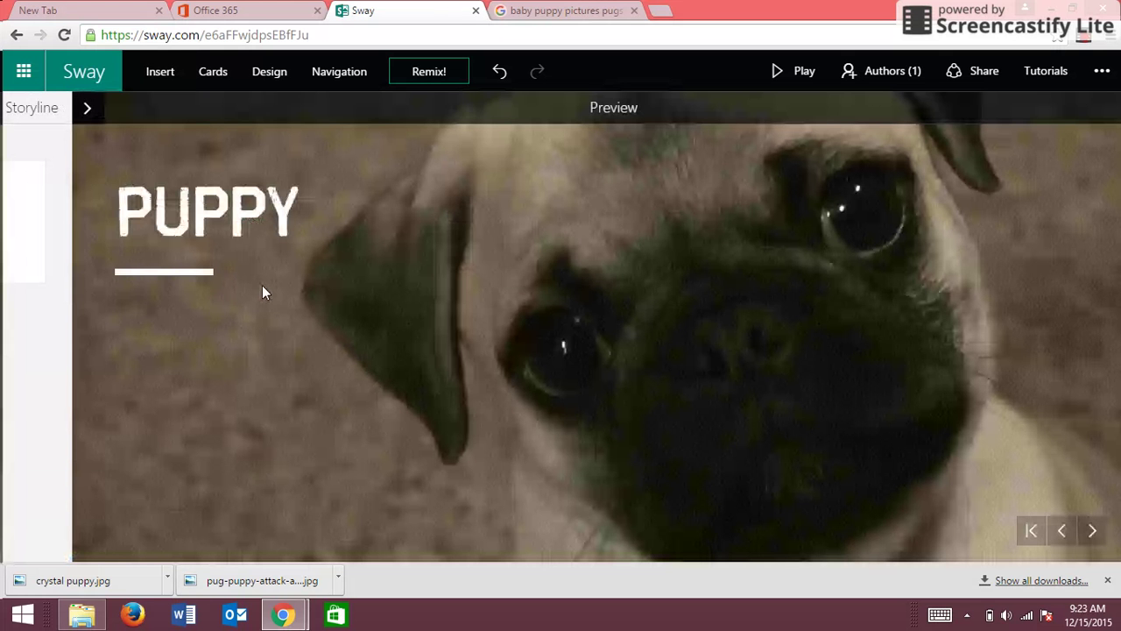
Add a text card below the title reading 'puppys are so cuute and adorable'
left_click(35, 289)
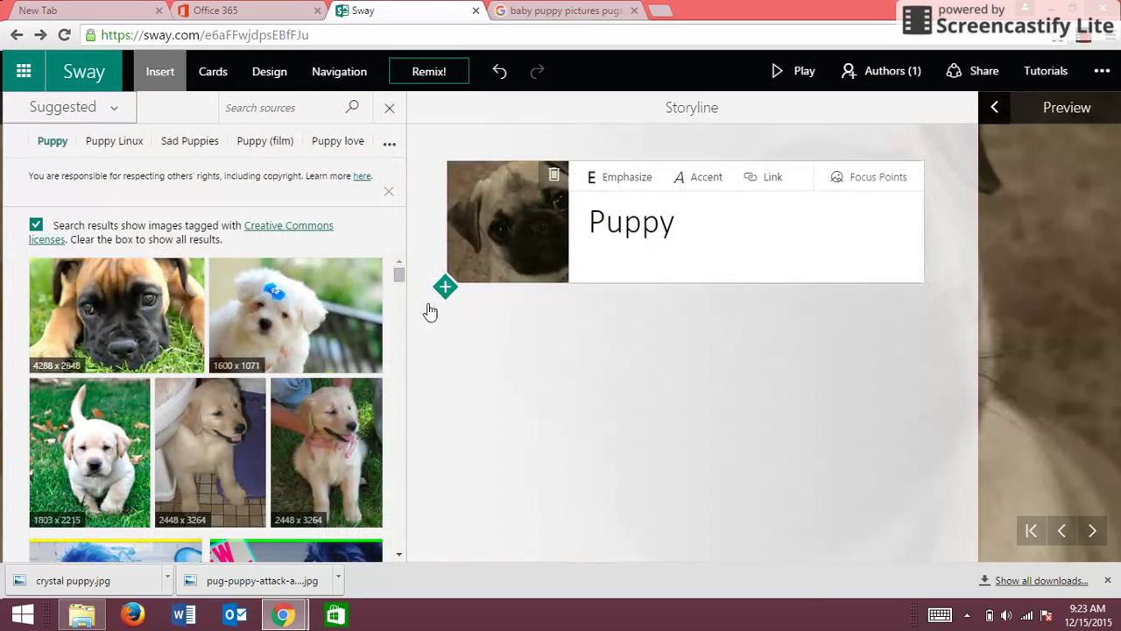
mouse_move(449, 299)
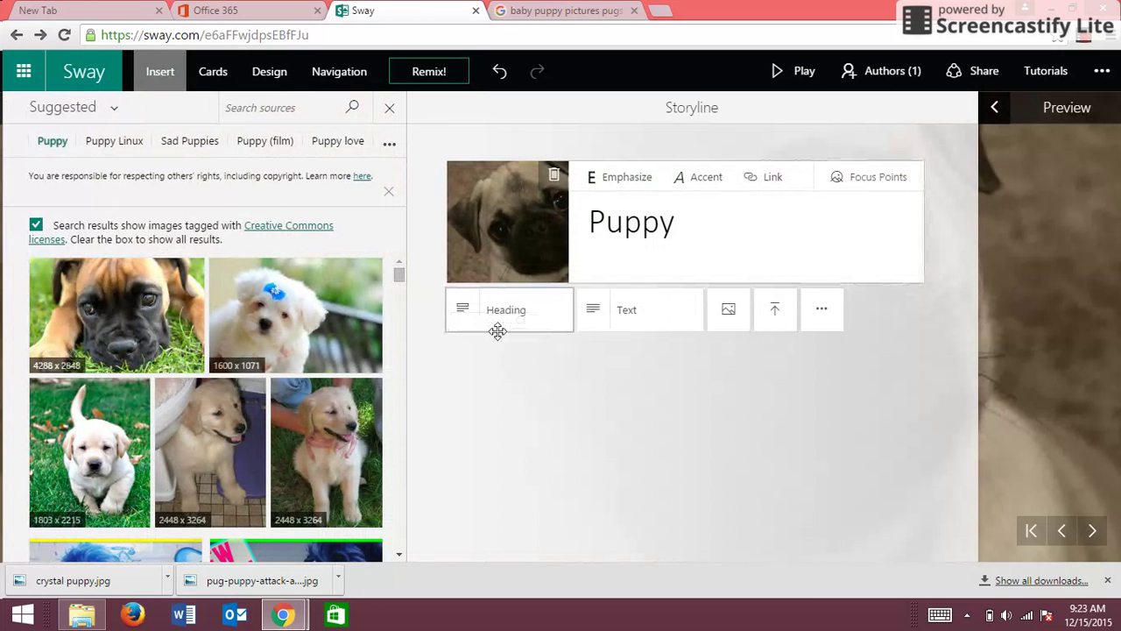
left_click(678, 328)
left_click(563, 379)
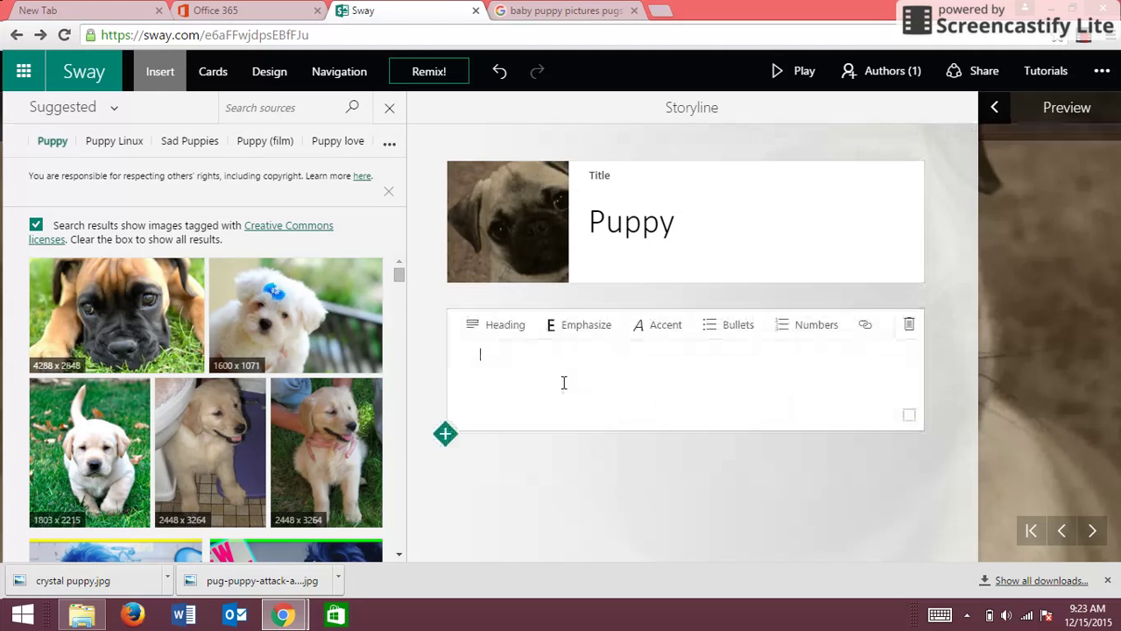
type("puppys are so")
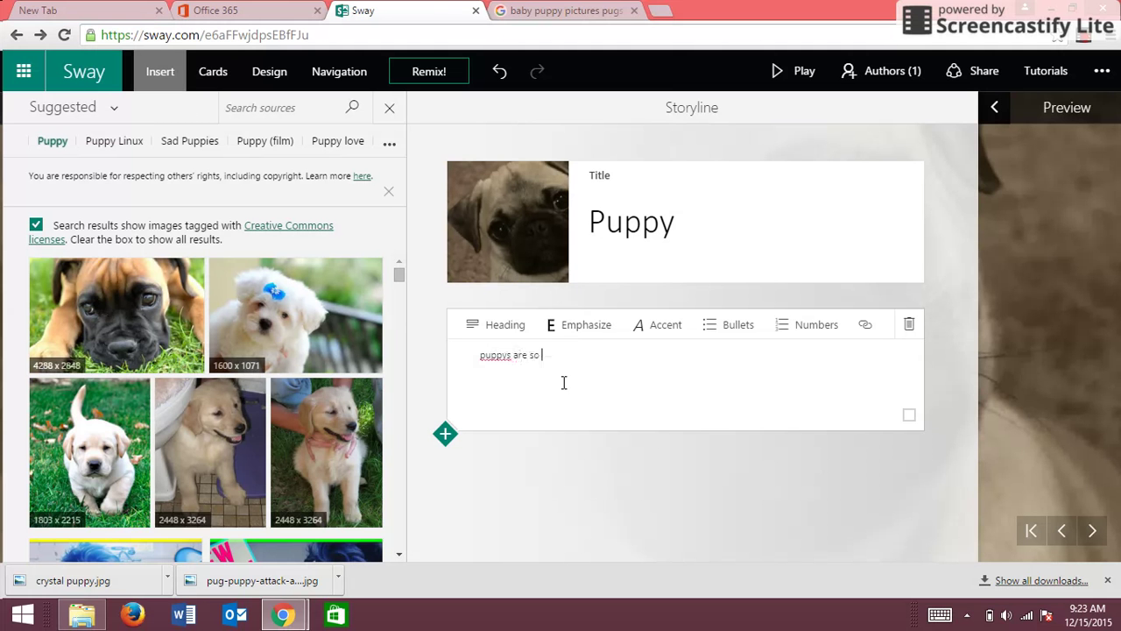
type(" cuute ")
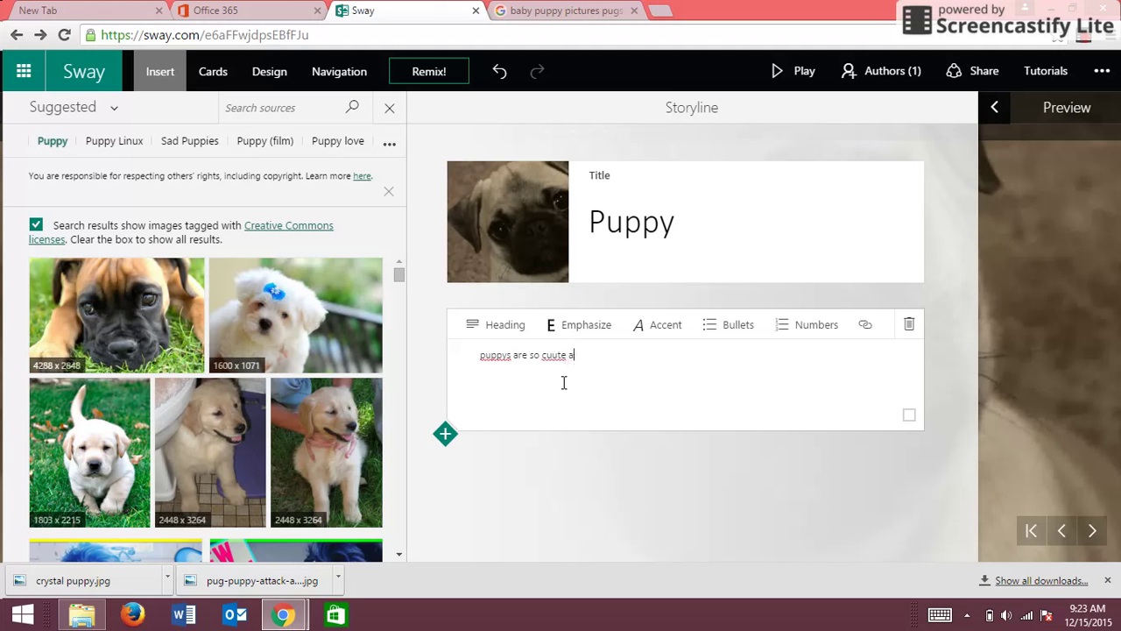
type("and a")
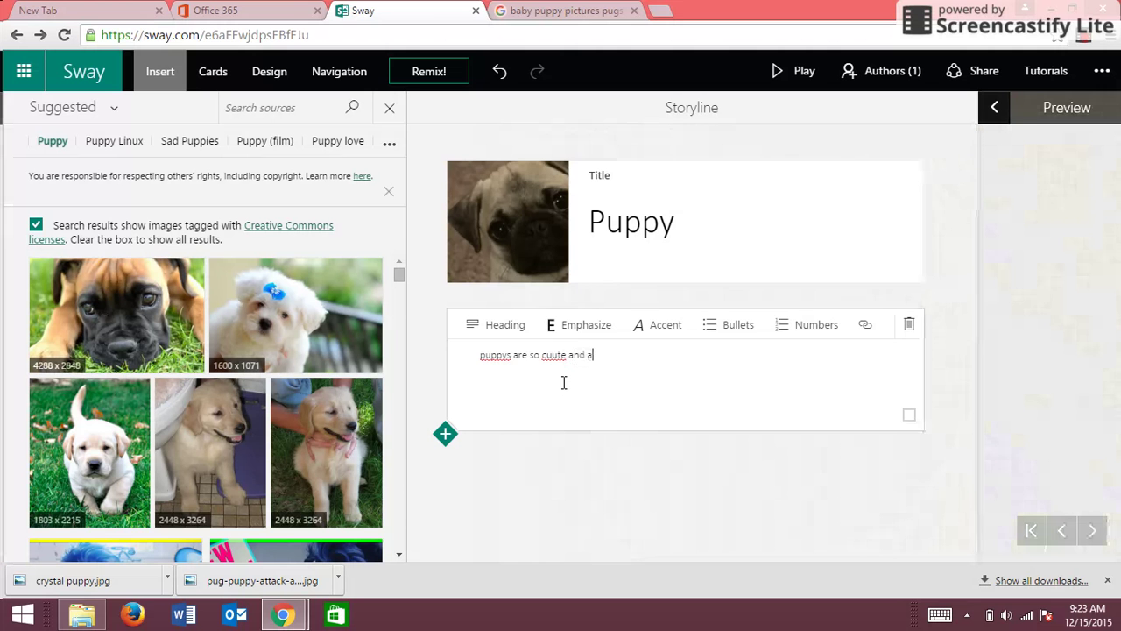
type("dorable")
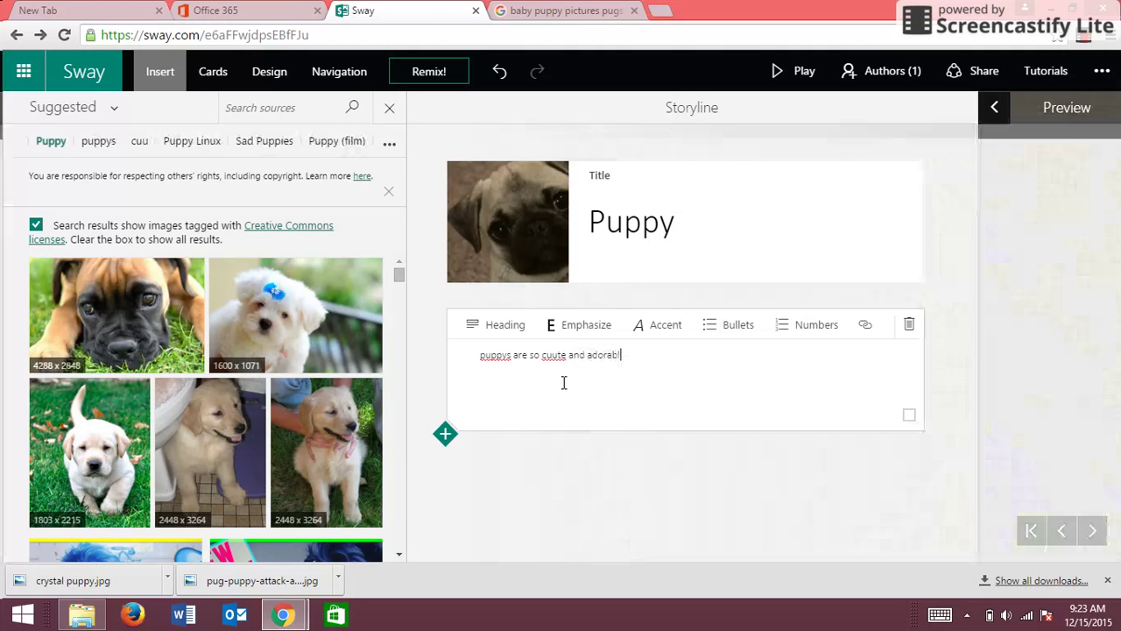
Correct the misspellings 'puppys' to 'puppies' and 'cuute' to 'cute'
left_click(509, 354)
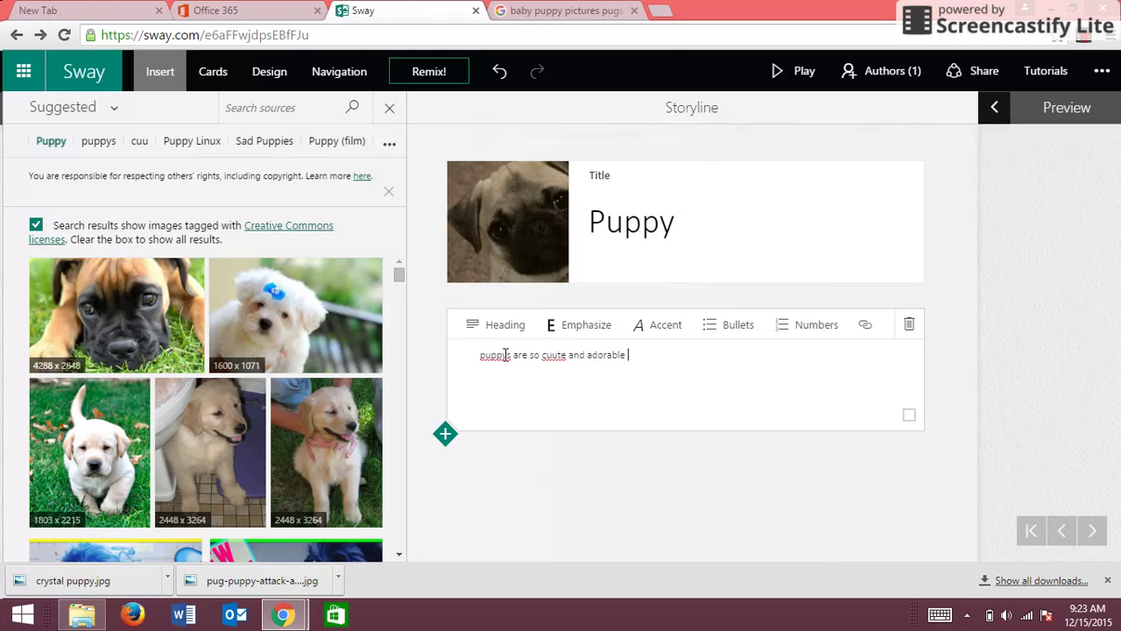
key("BackSpace")
key("BackSpace")
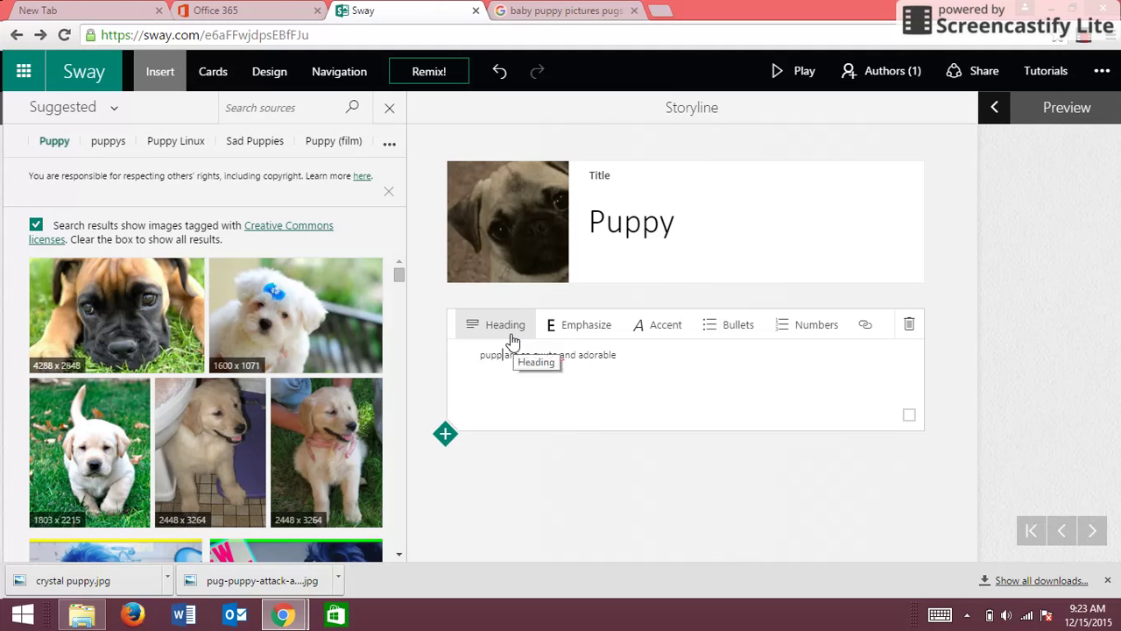
type("ies")
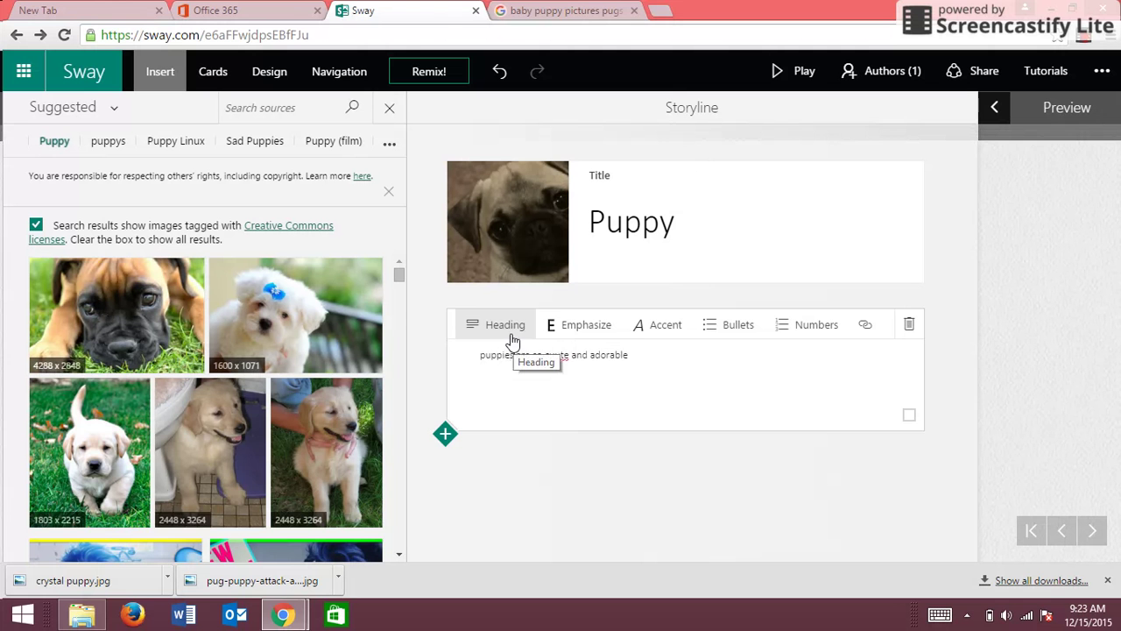
left_click(567, 354)
key("BackSpace")
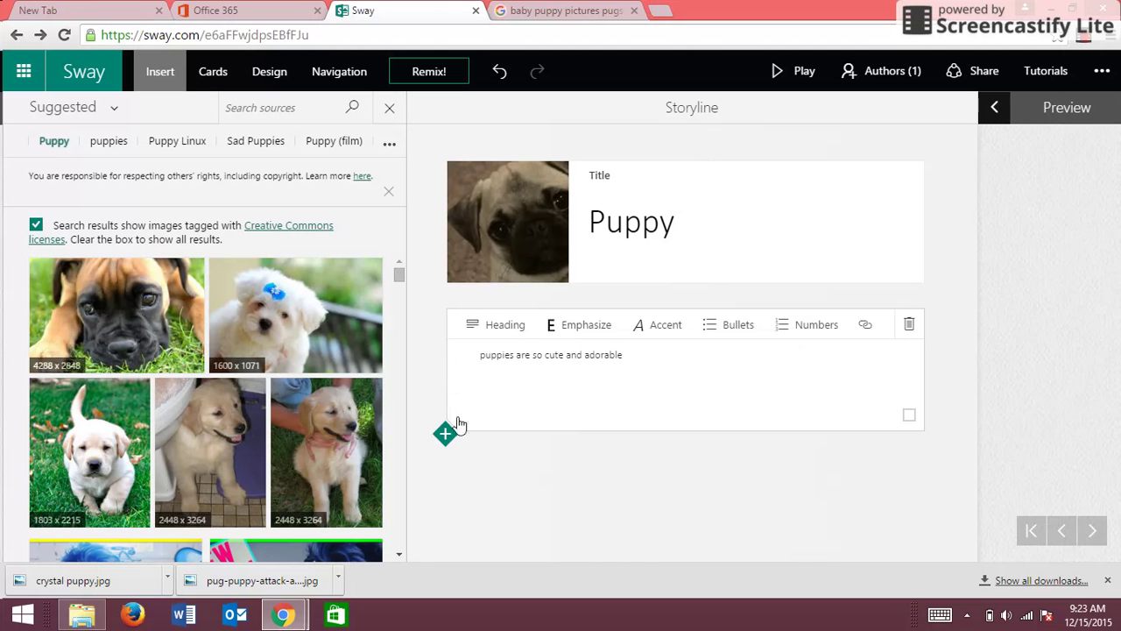
Delete the text card and add an empty Image card below the Puppy title
left_click(908, 334)
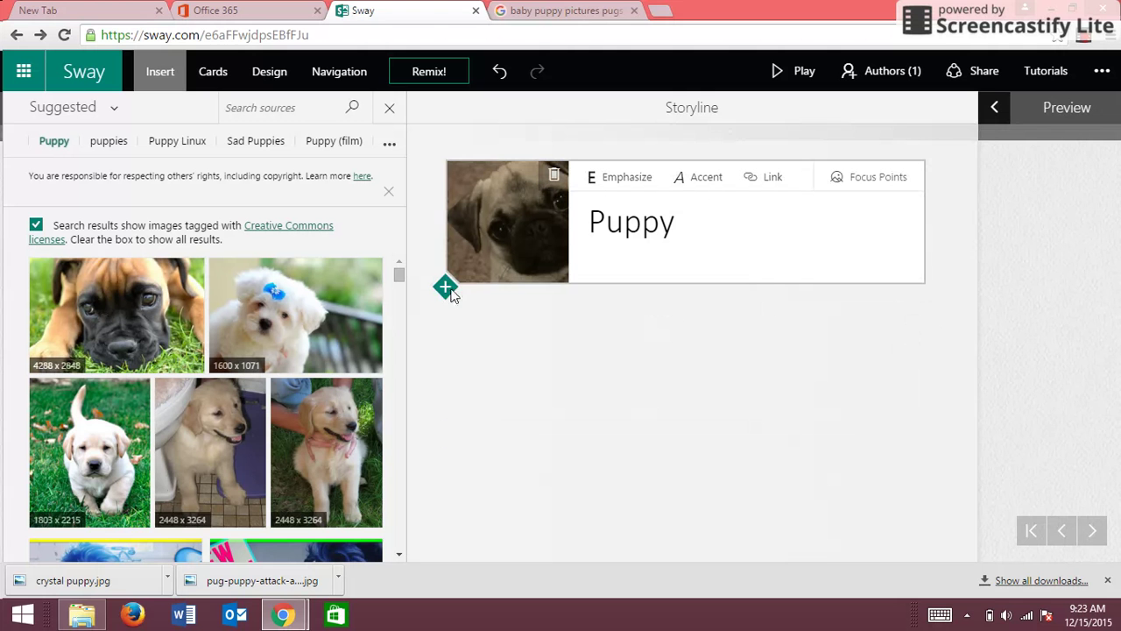
left_click(445, 288)
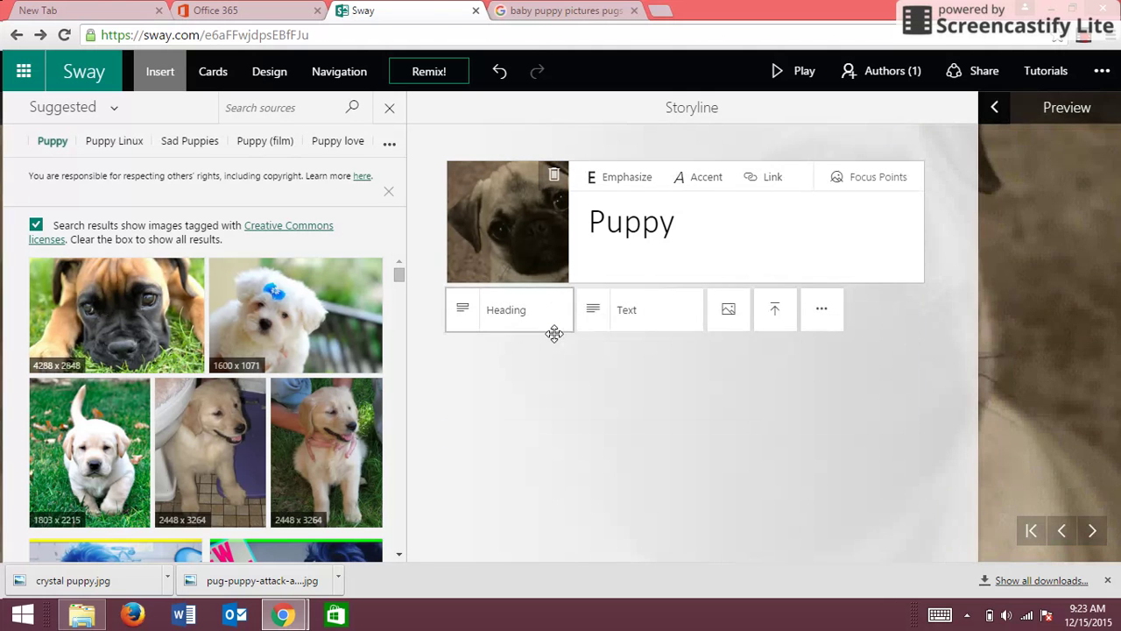
left_click(551, 336)
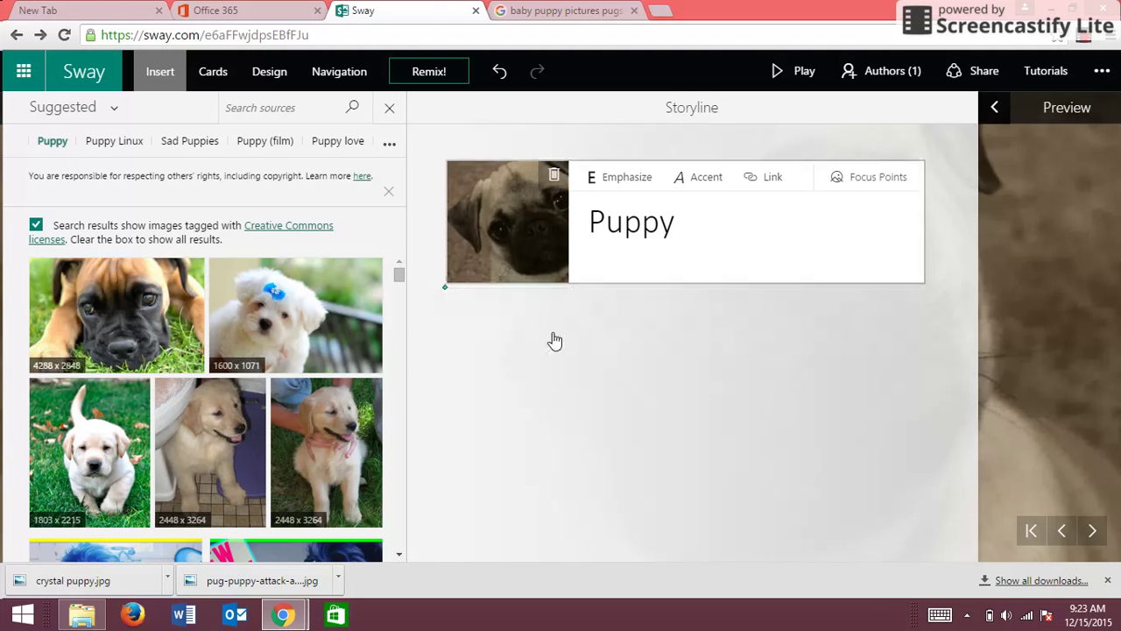
left_click(446, 288)
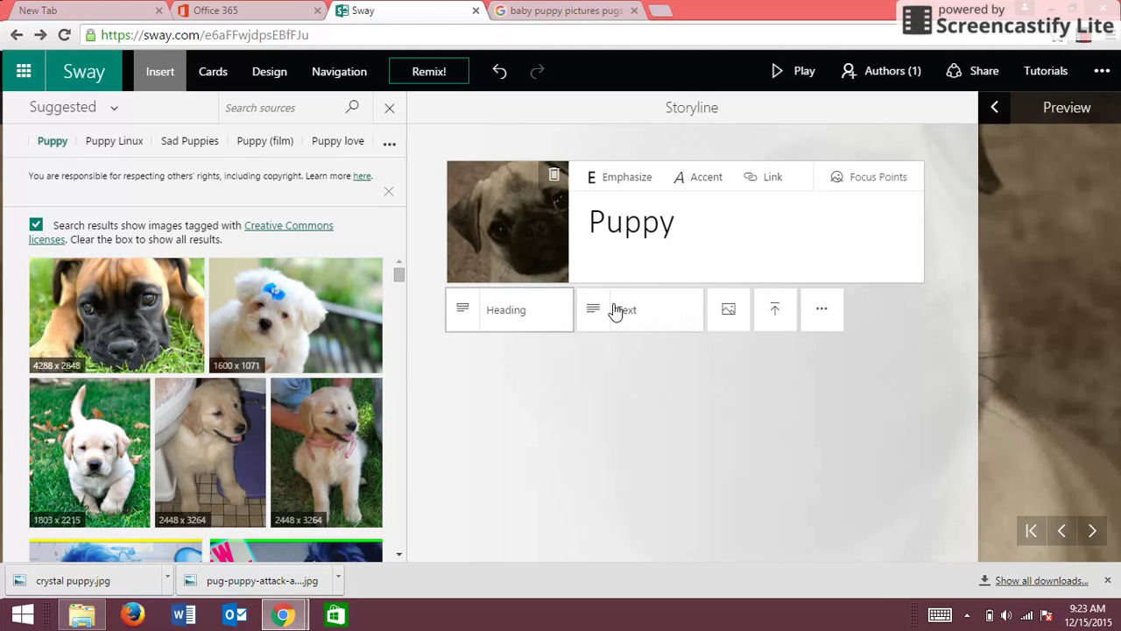
left_click(727, 322)
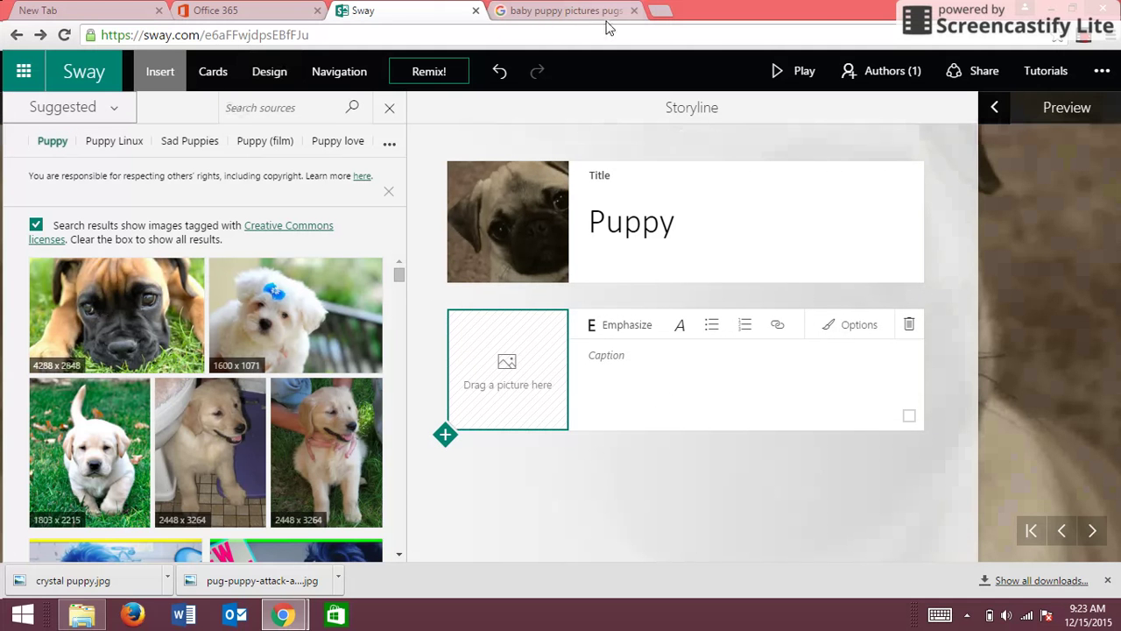
In the baby puppy image results, open the black pug photo and choose Save image as
left_click(659, 12)
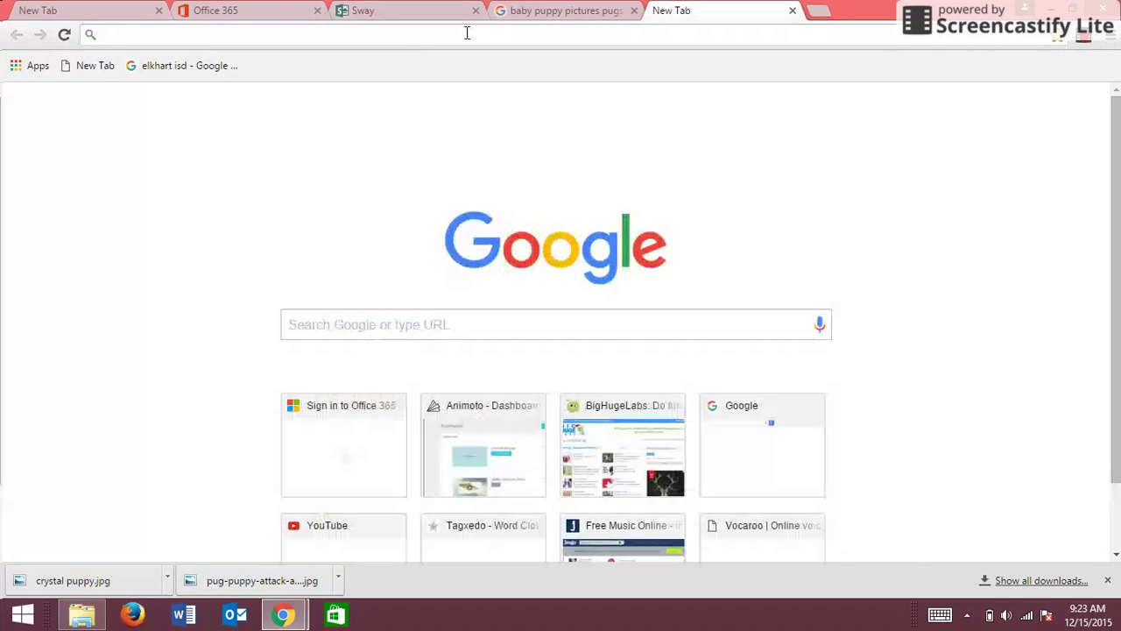
left_click(543, 17)
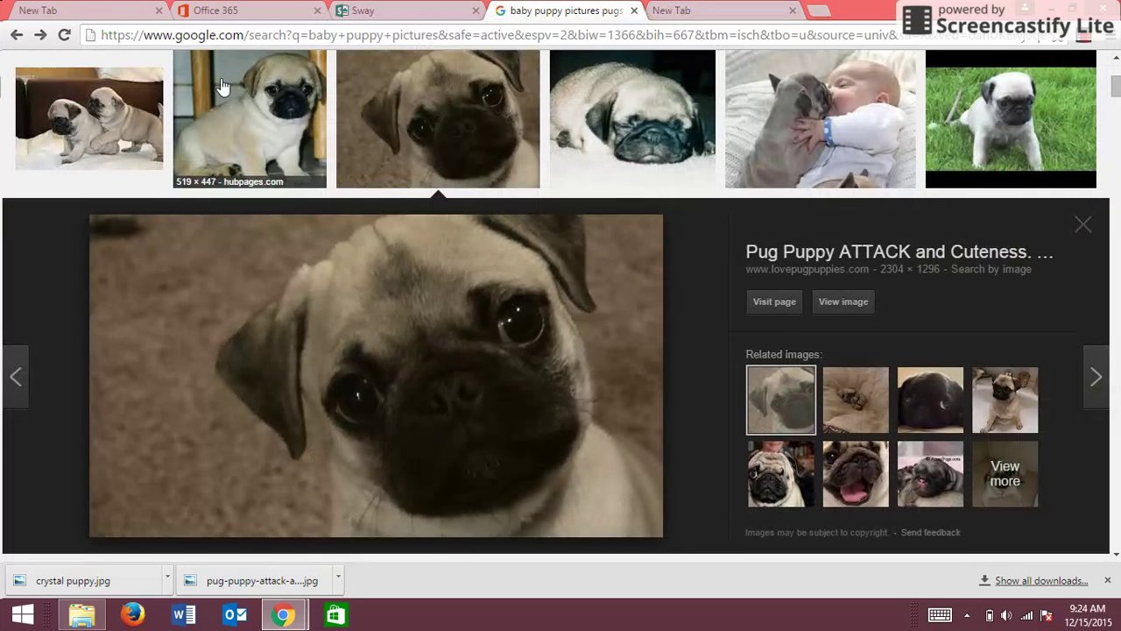
scroll(823, 333, "up", 2)
scroll(823, 334, "up", 2)
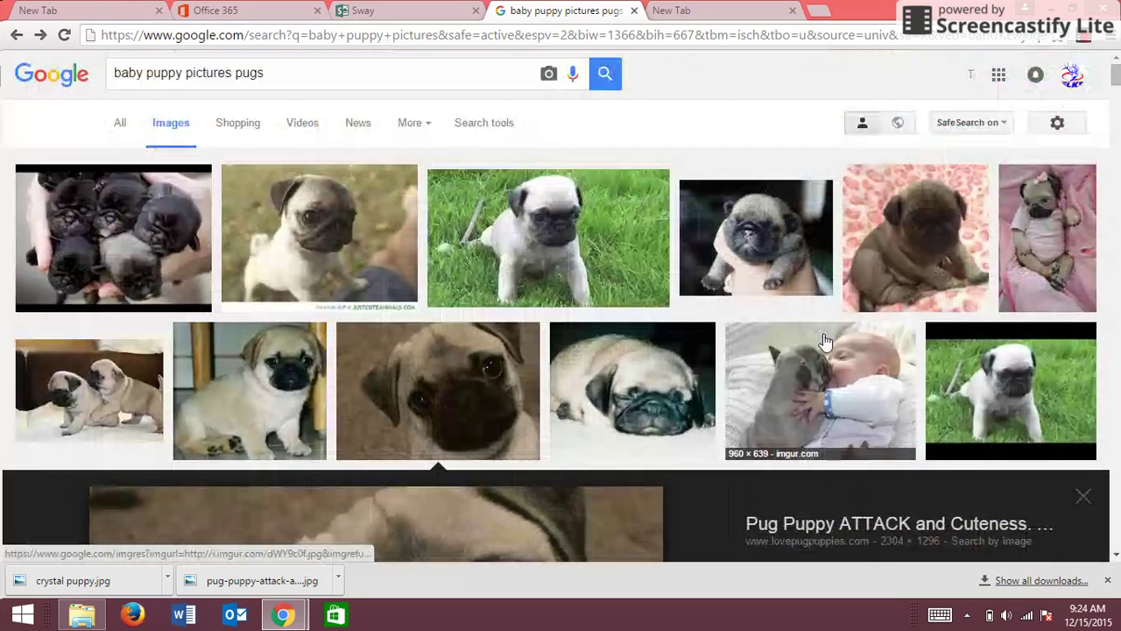
scroll(823, 337, "down", 8)
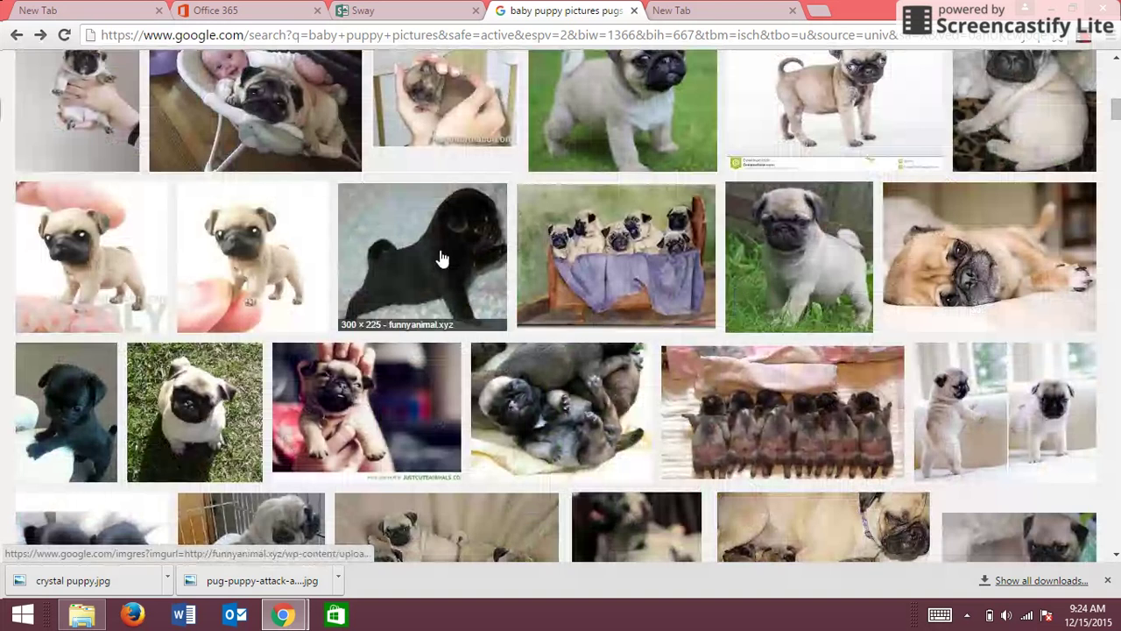
left_click(449, 254)
right_click(425, 351)
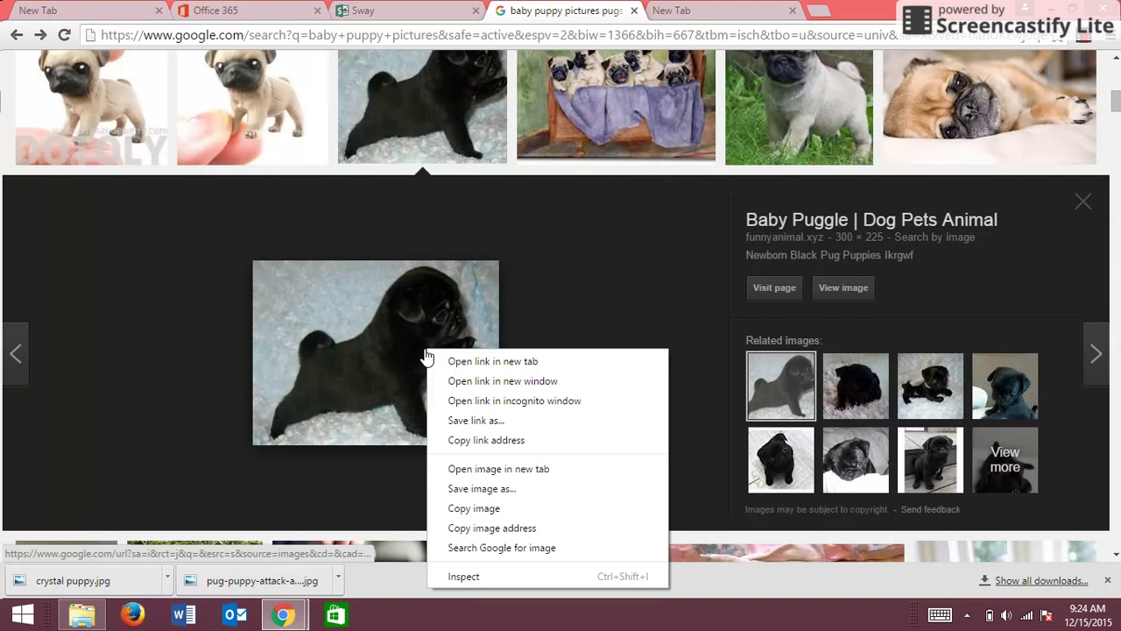
left_click(506, 489)
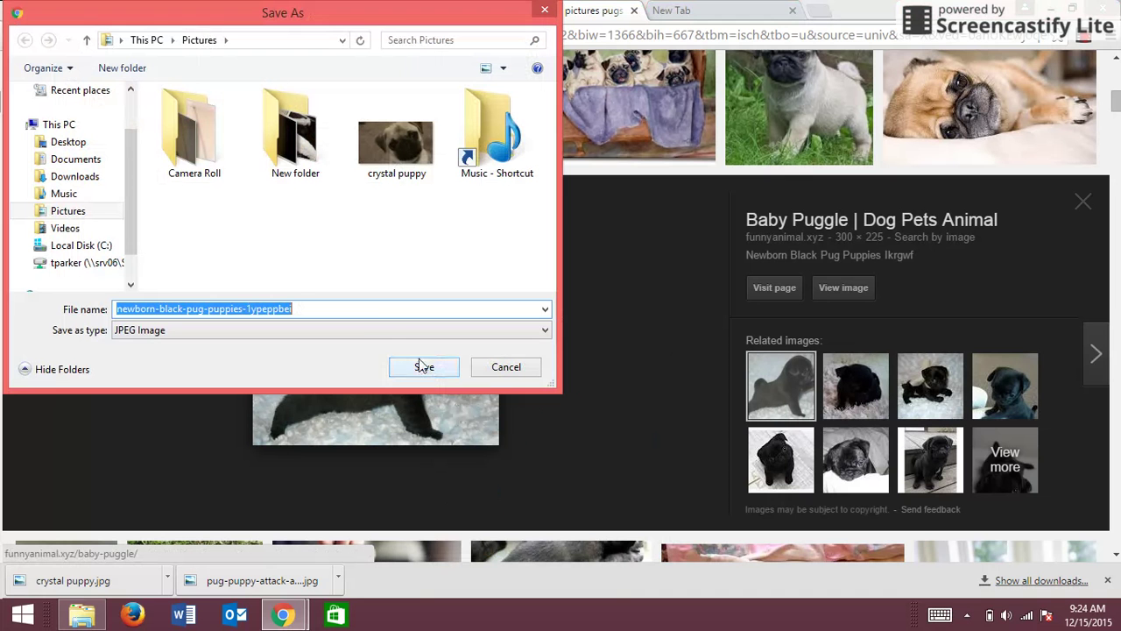
Save the black pug photo in Pictures as 'cryustals example.jpg'
key("BackSpace")
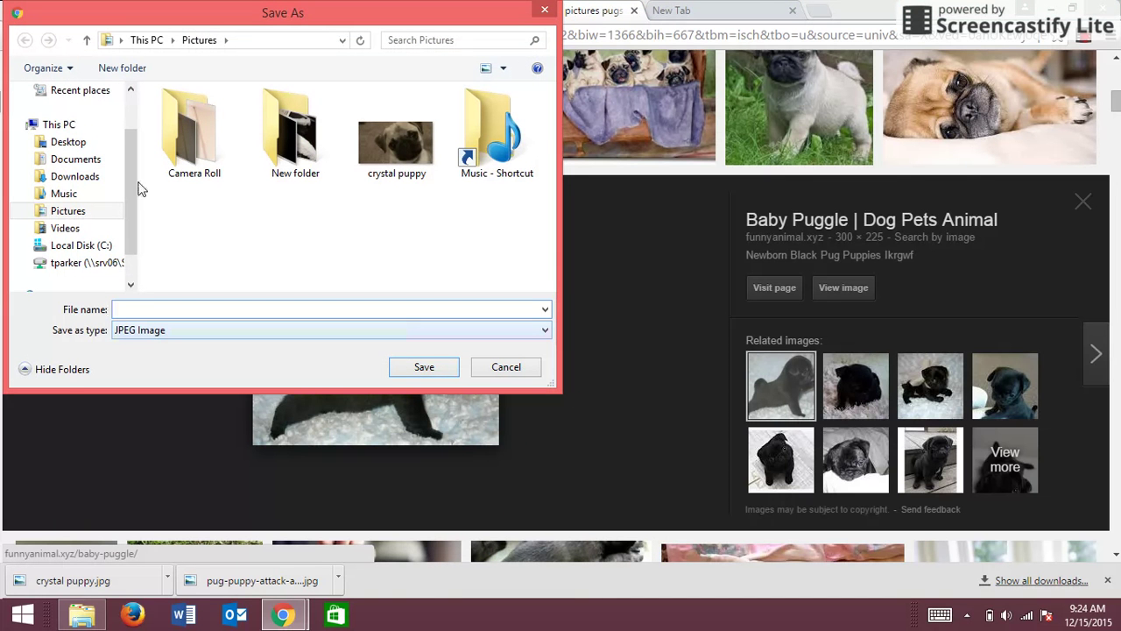
left_click(112, 212)
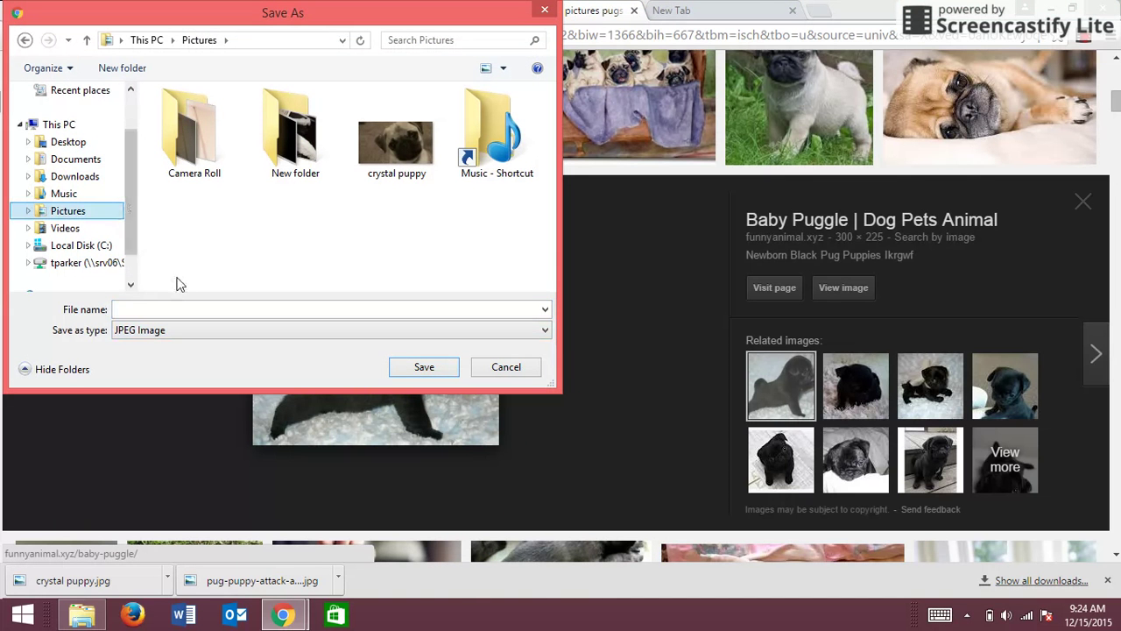
left_click(194, 308)
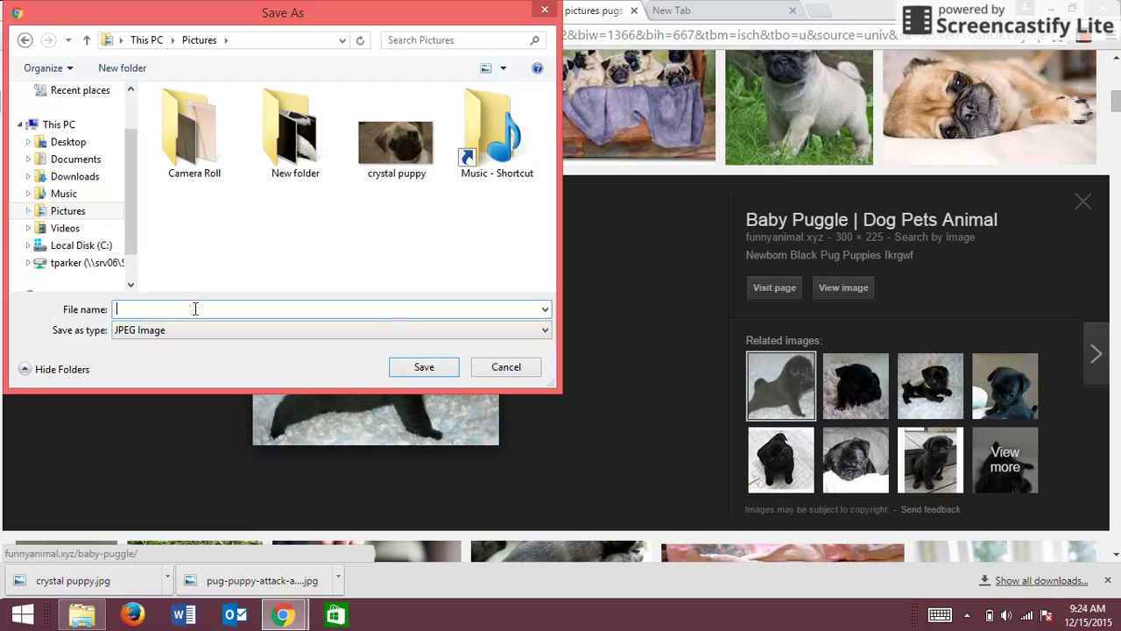
left_click(73, 228)
left_click(86, 215)
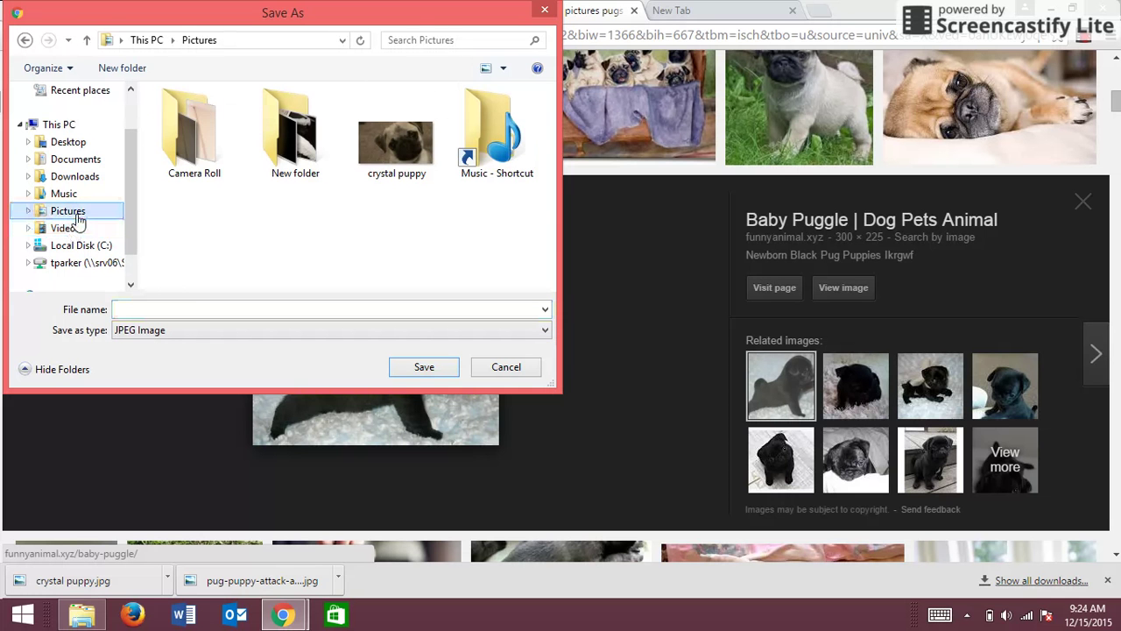
left_click(191, 307)
type("cryustals example")
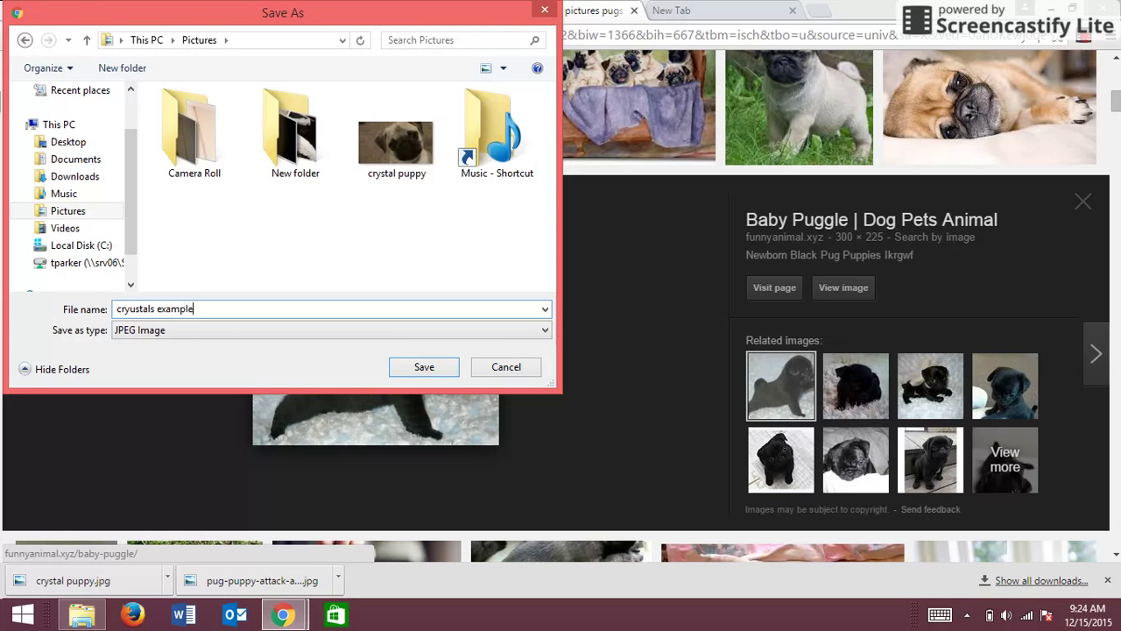
key("Return")
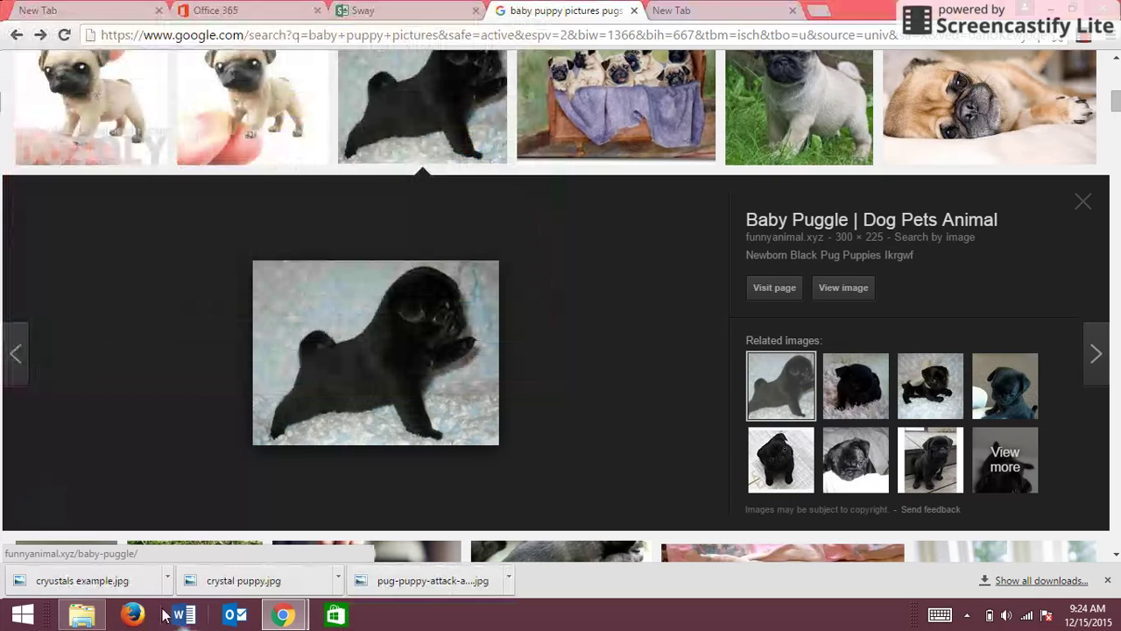
mouse_move(285, 617)
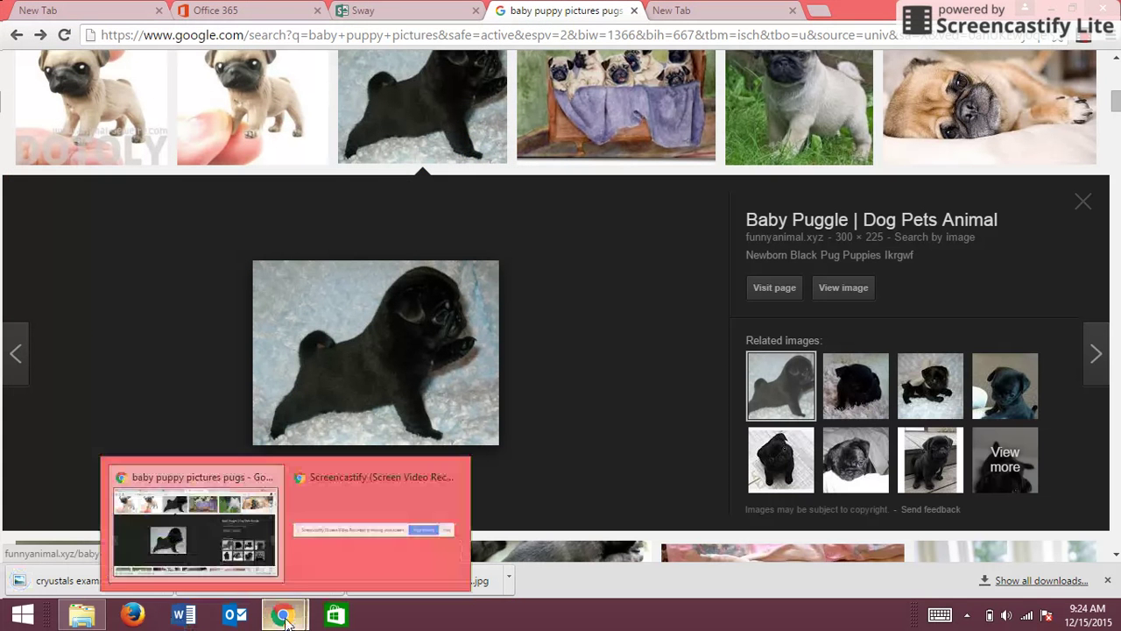
Upload 'cryustals example' into the empty image card, then switch to the blank new tab
left_click(389, 18)
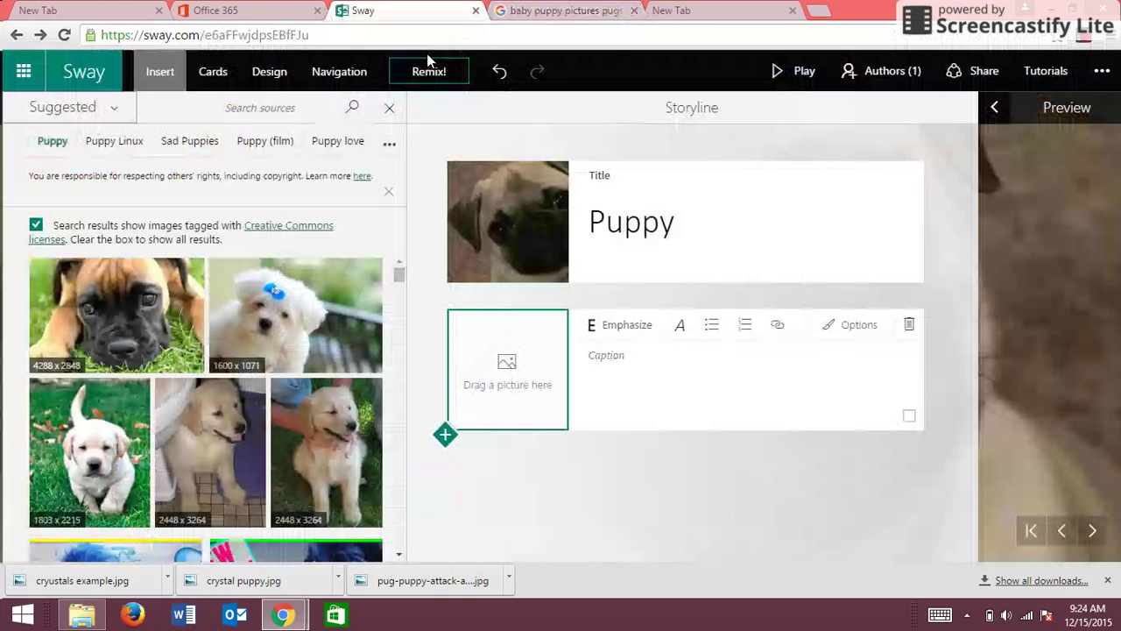
left_click(113, 112)
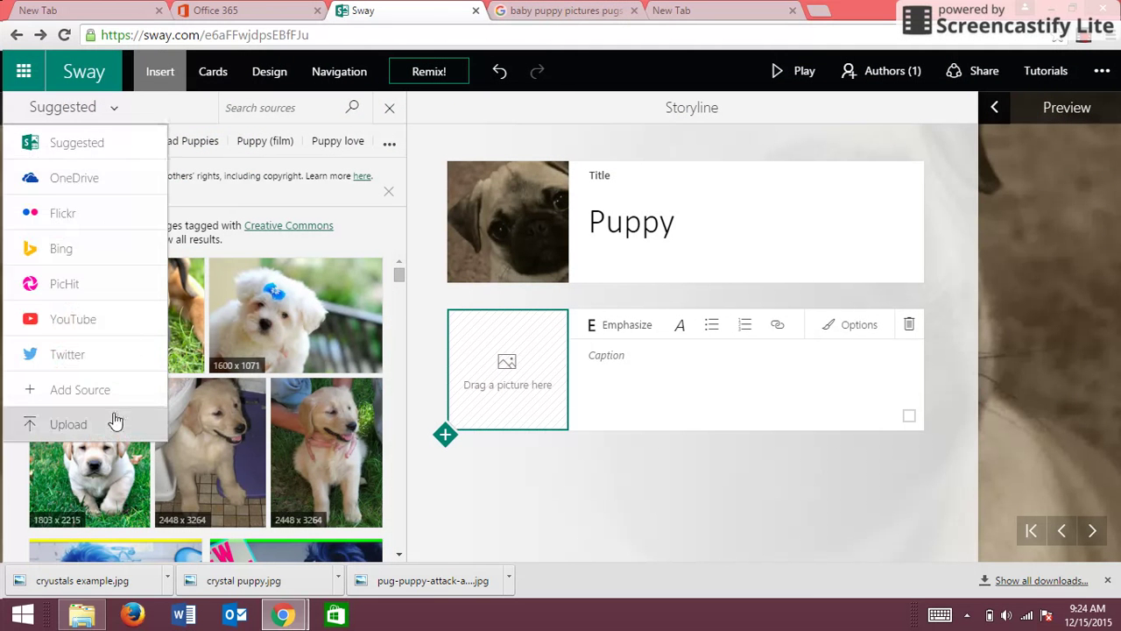
left_click(113, 422)
left_click(194, 237)
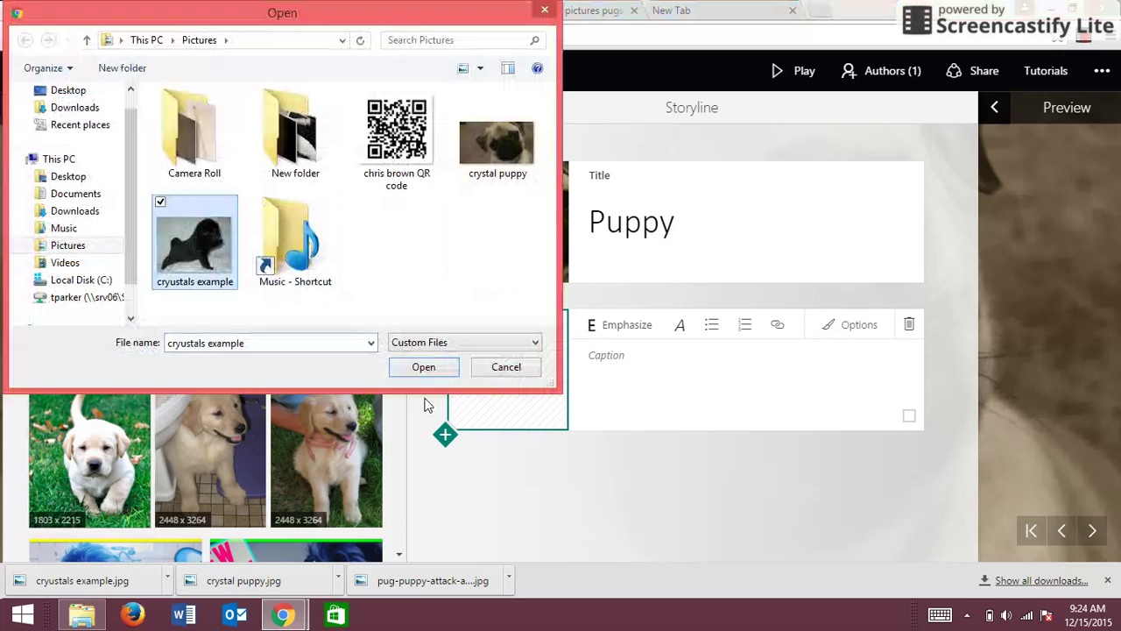
left_click(423, 367)
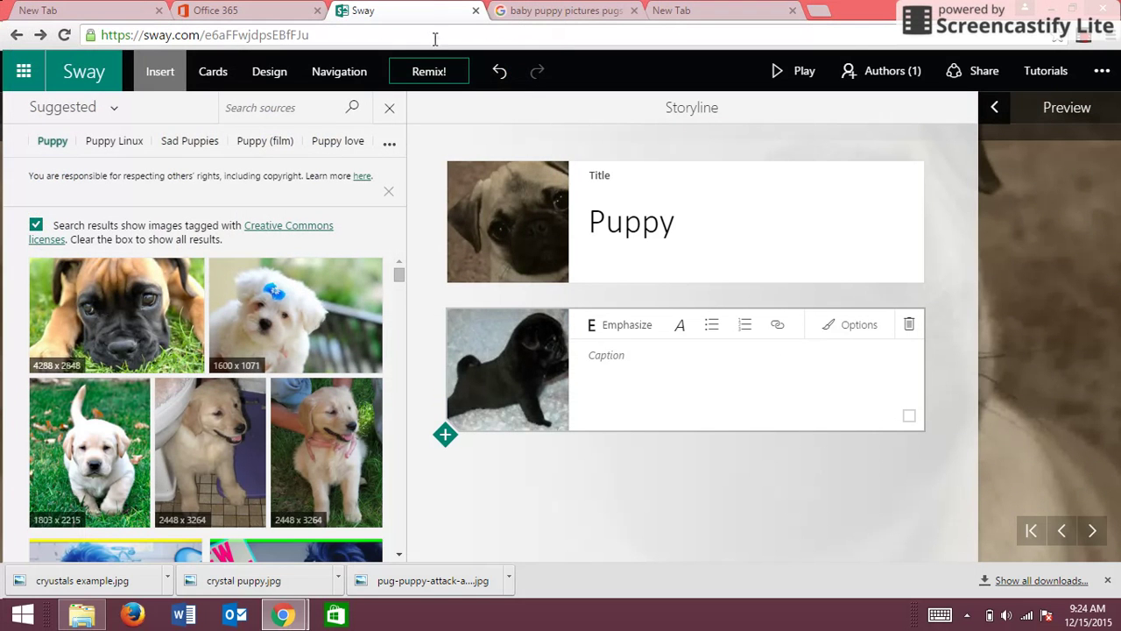
left_click(129, 12)
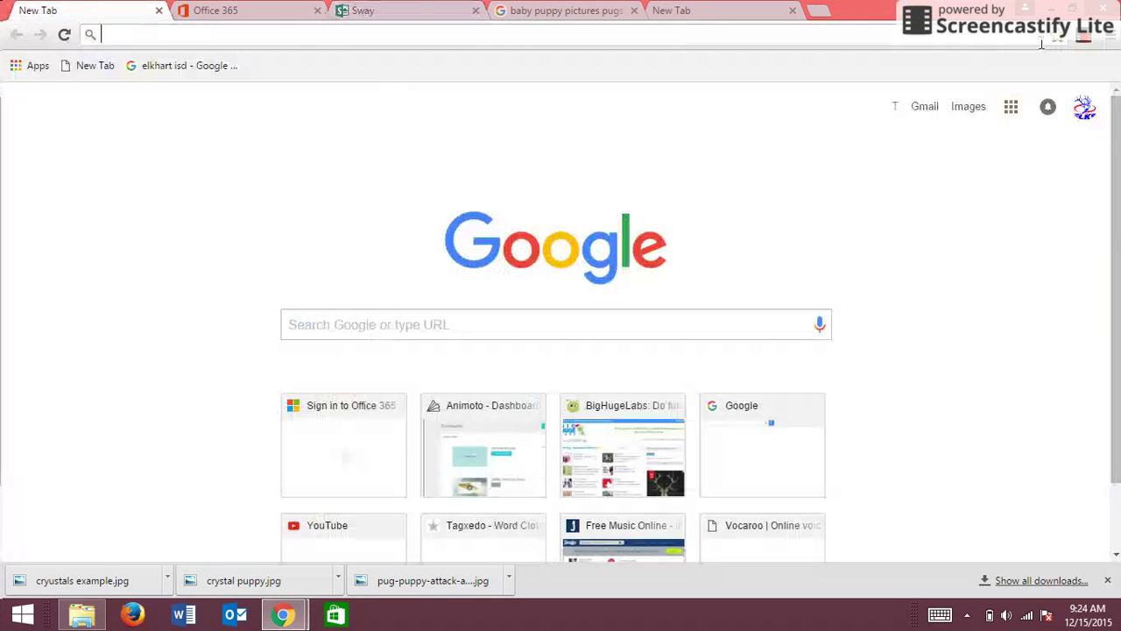